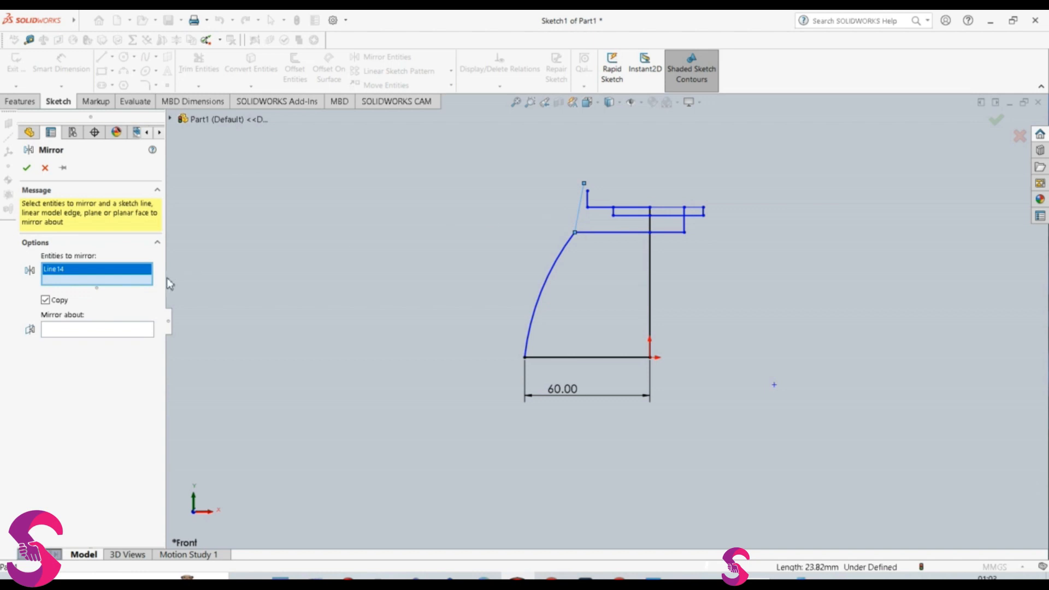
- Mirror the slanted line at the profile's upper end about the vertical centre line
left_click(132, 329)
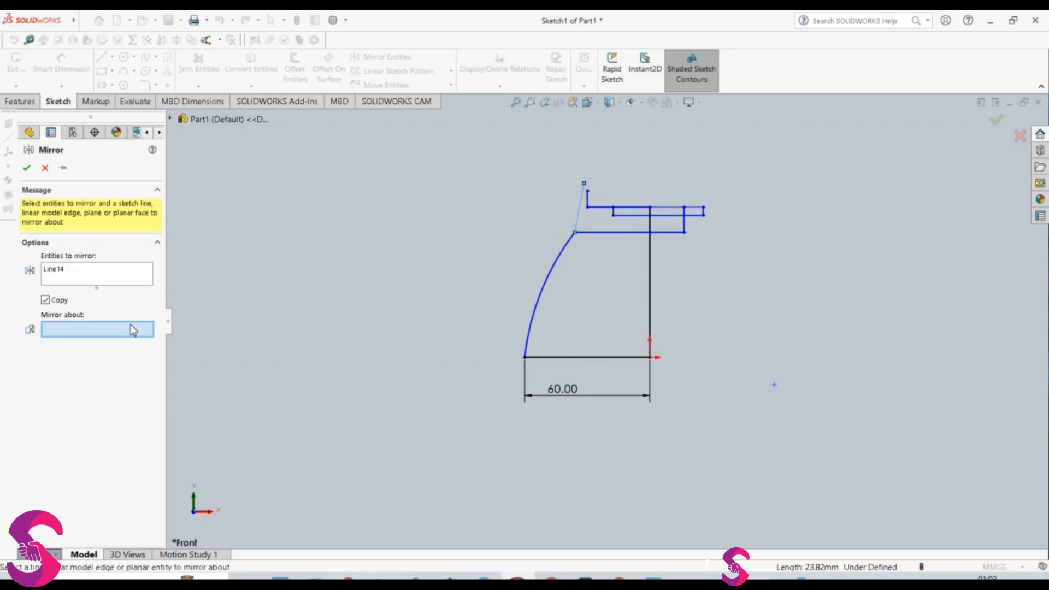
left_click(651, 285)
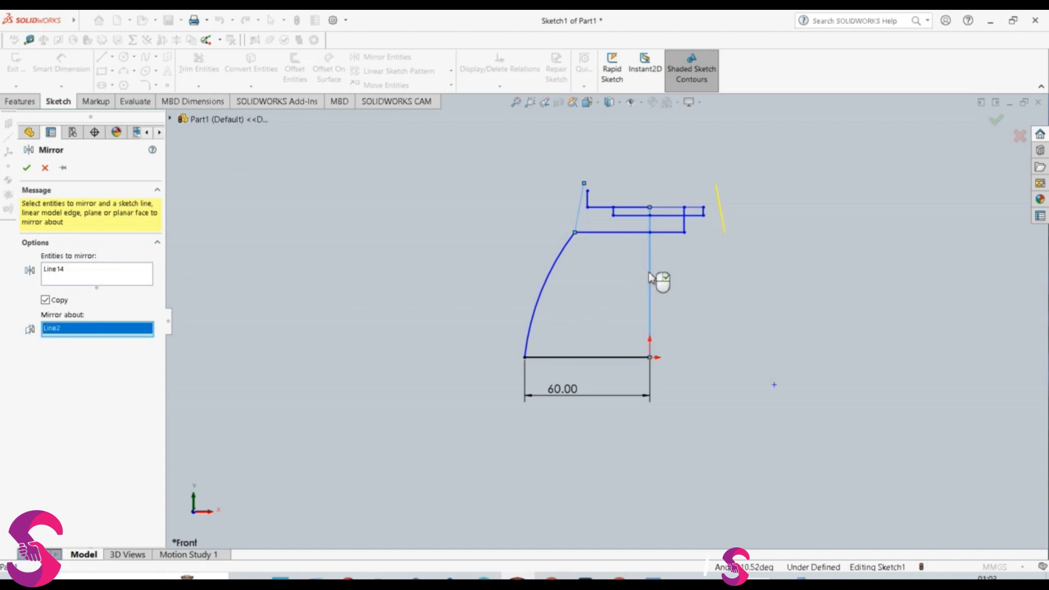
left_click(26, 169)
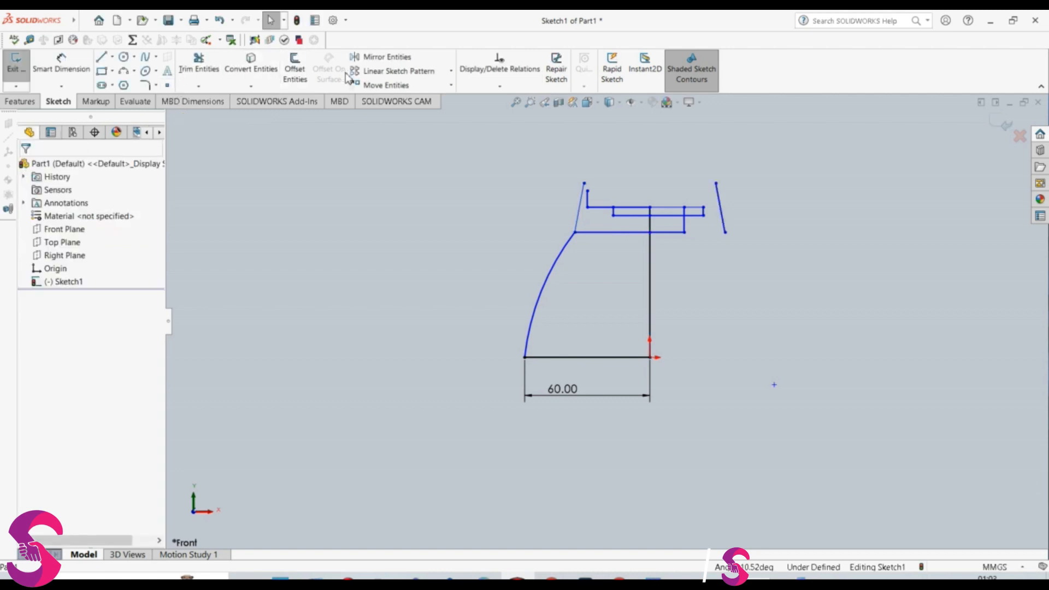
- Dimension the angle between the slanted line and its mirrored copy and set it to 22°
left_click(60, 63)
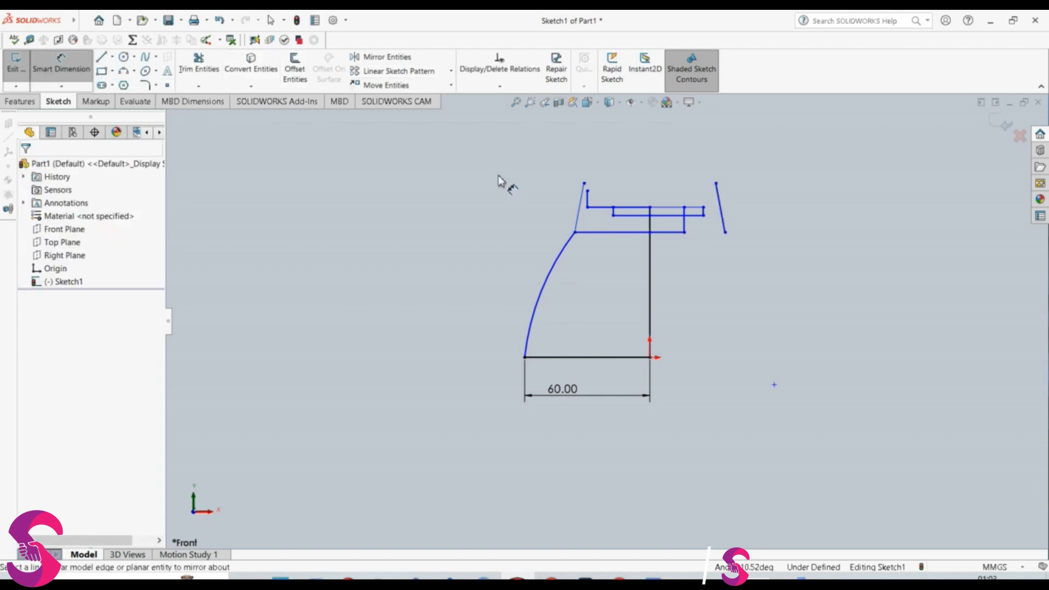
left_click(580, 219)
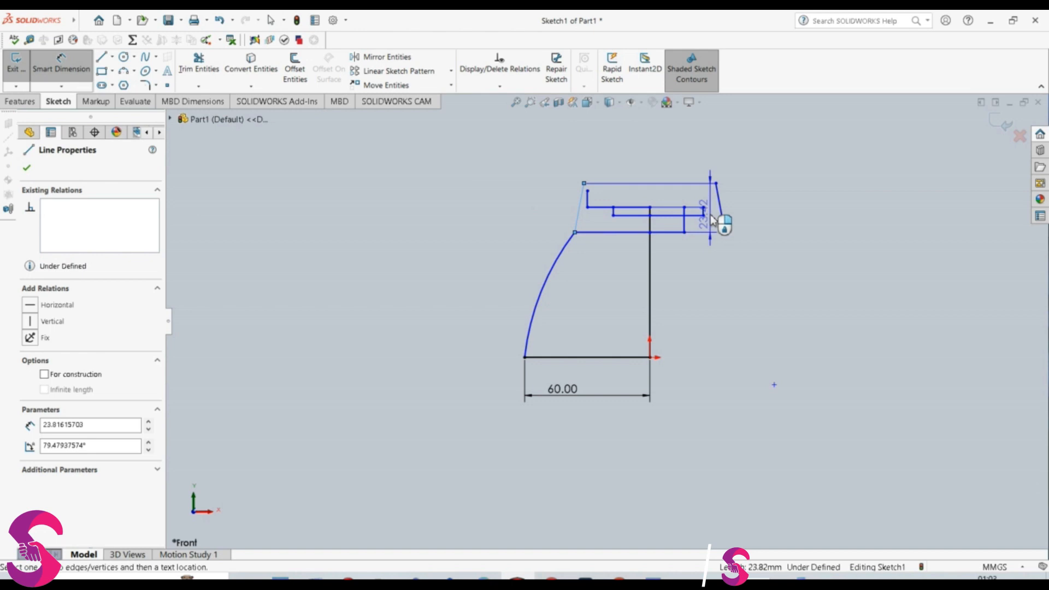
left_click(722, 218)
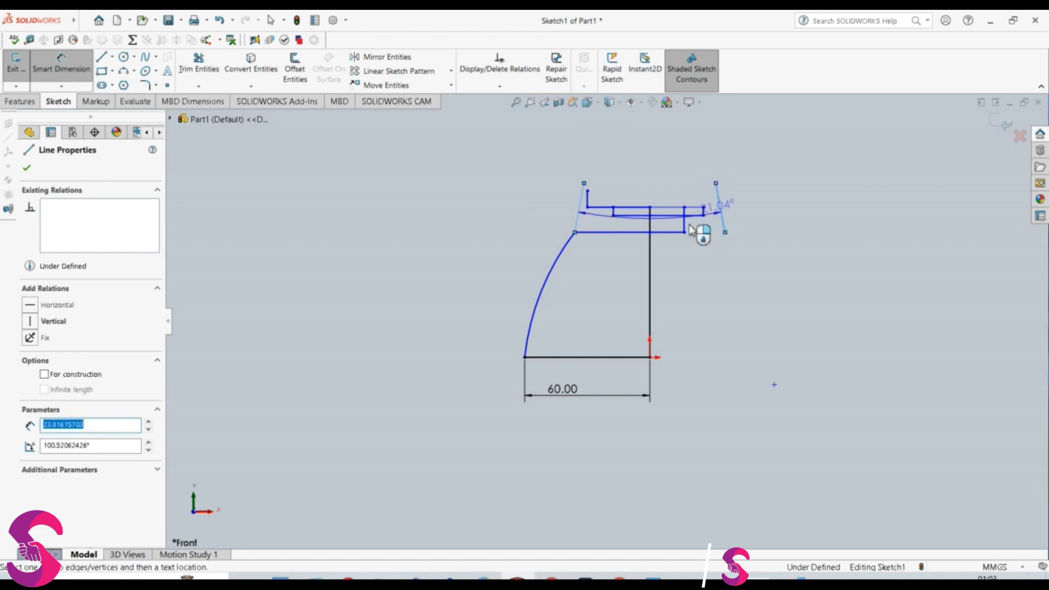
left_click(667, 273)
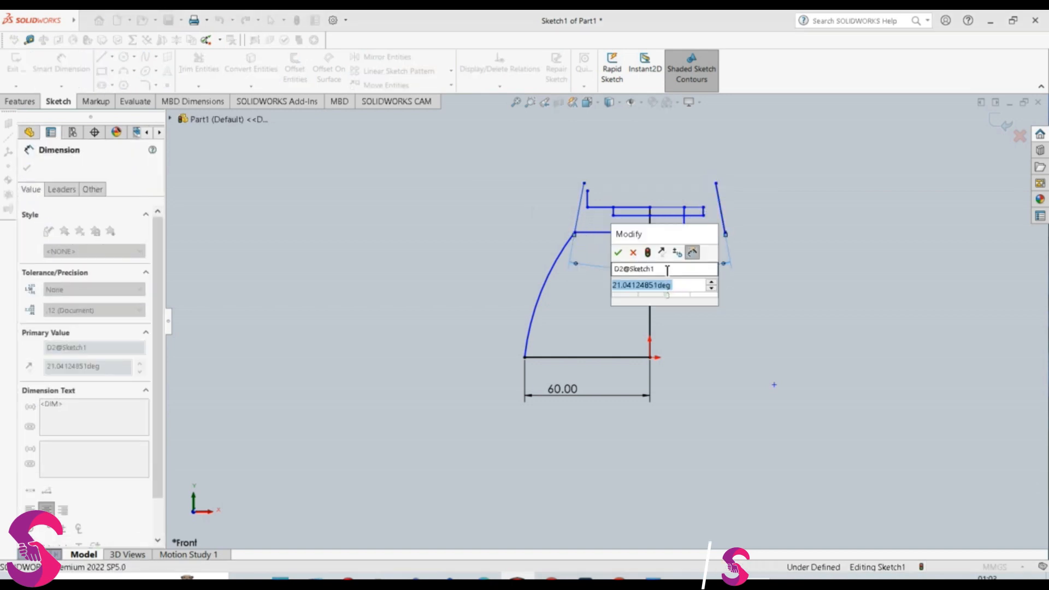
type("22")
key("Return")
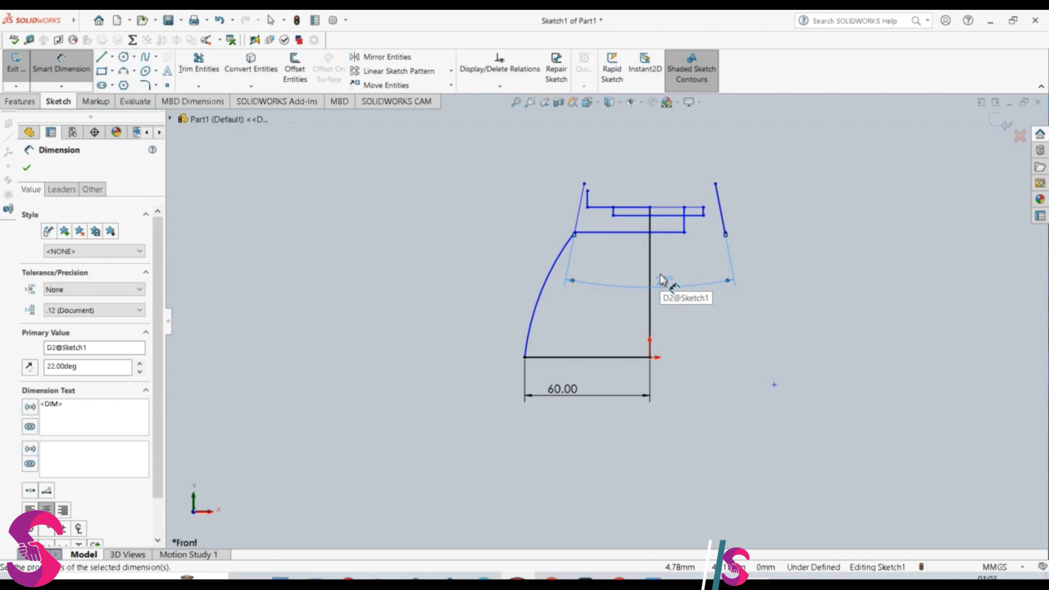
key("Escape")
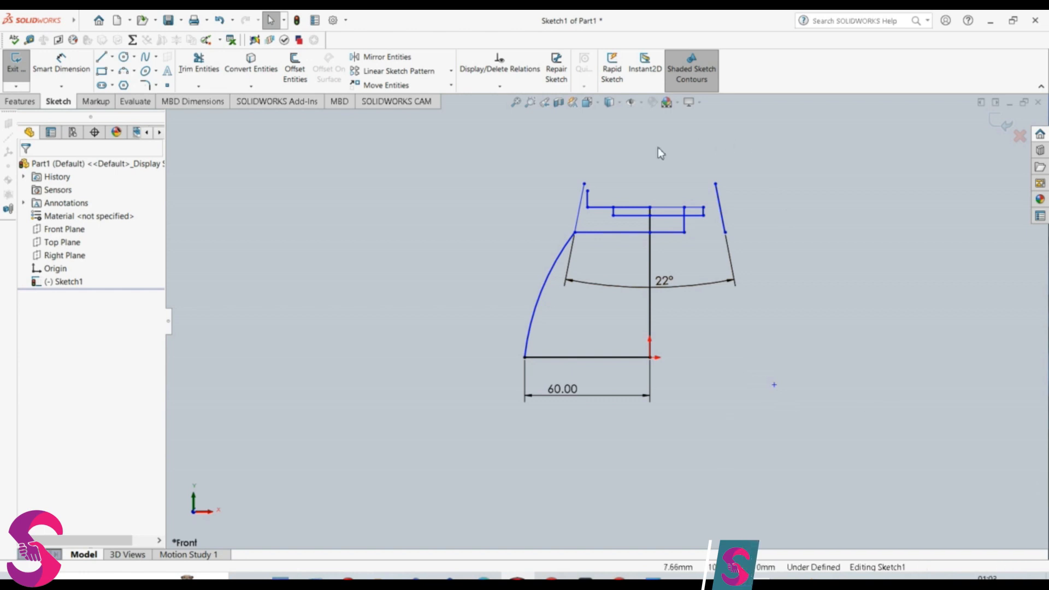
left_click(62, 65)
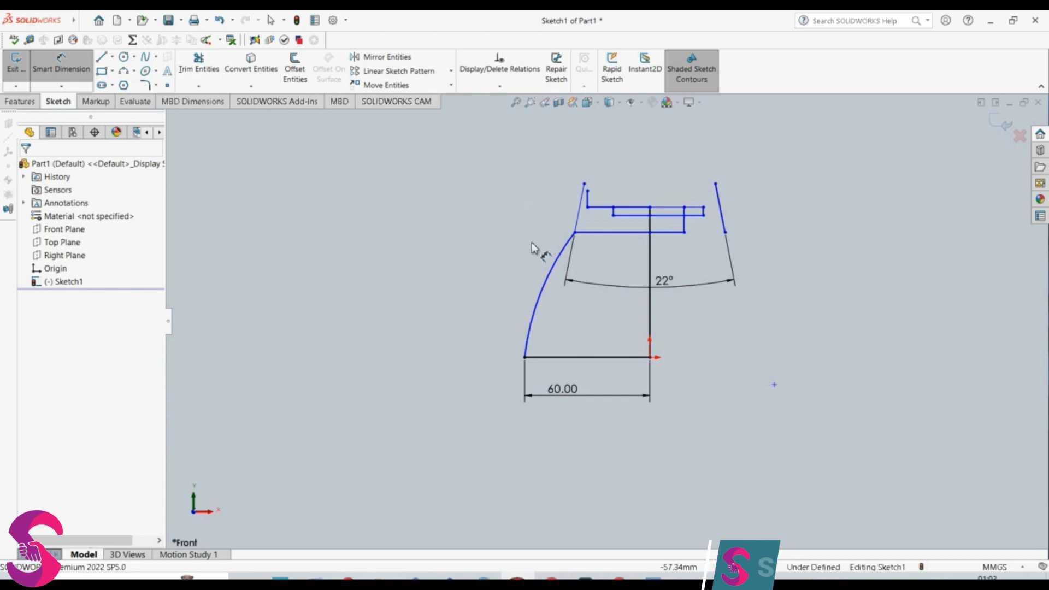
left_click(592, 233)
left_click(602, 358)
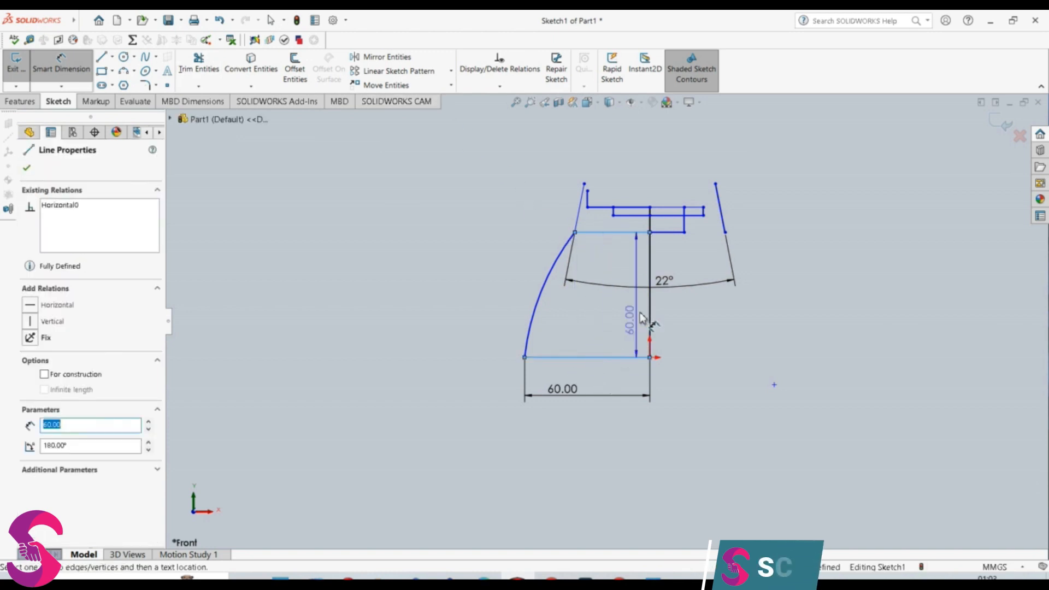
key("Escape")
key("Escape")
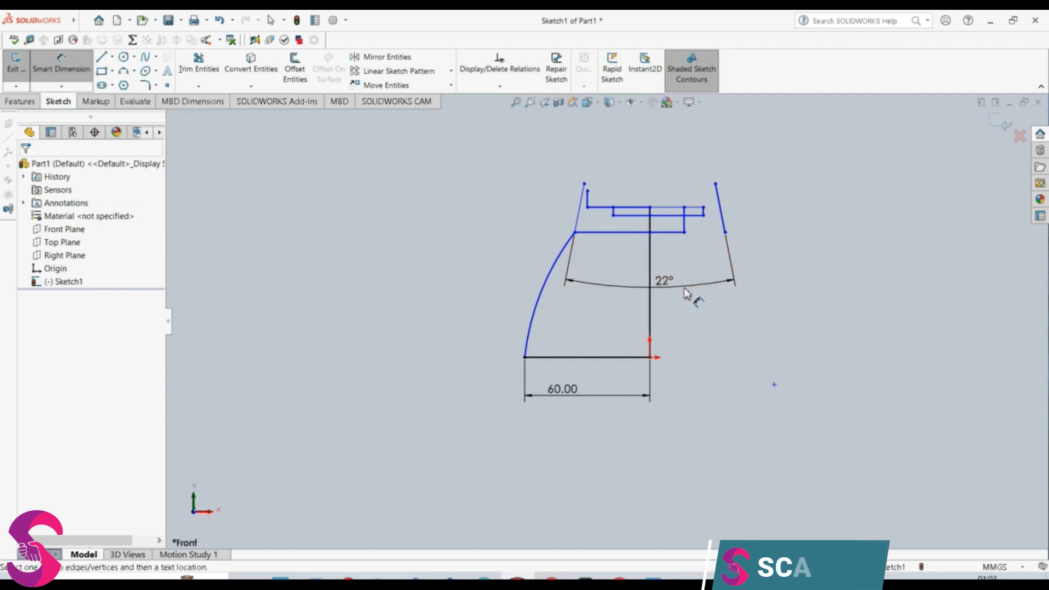
- Delete the 22° angle dimension between the two slanted lines
left_click(670, 293)
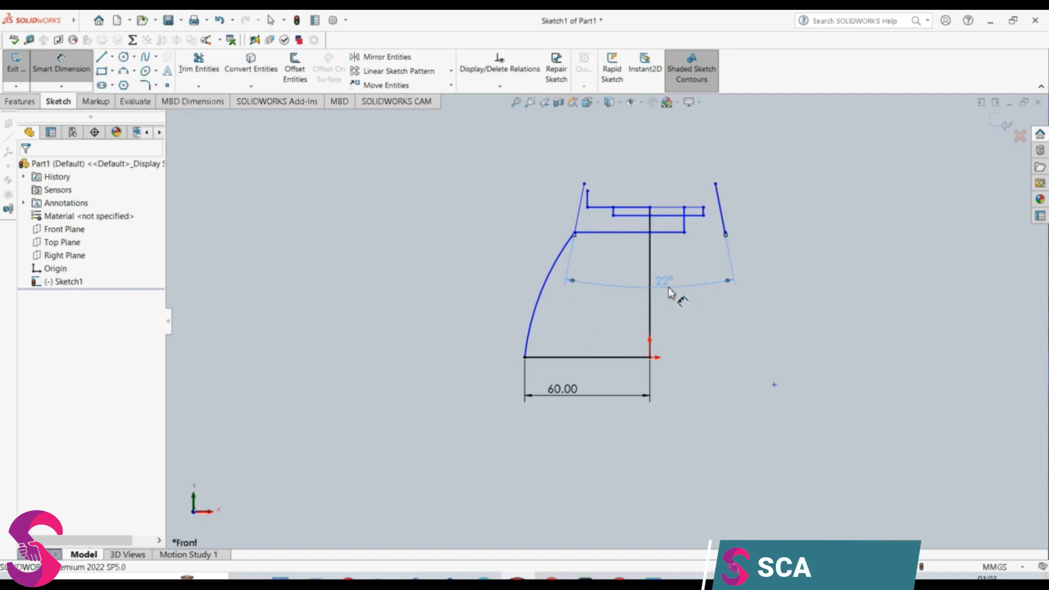
key("Delete")
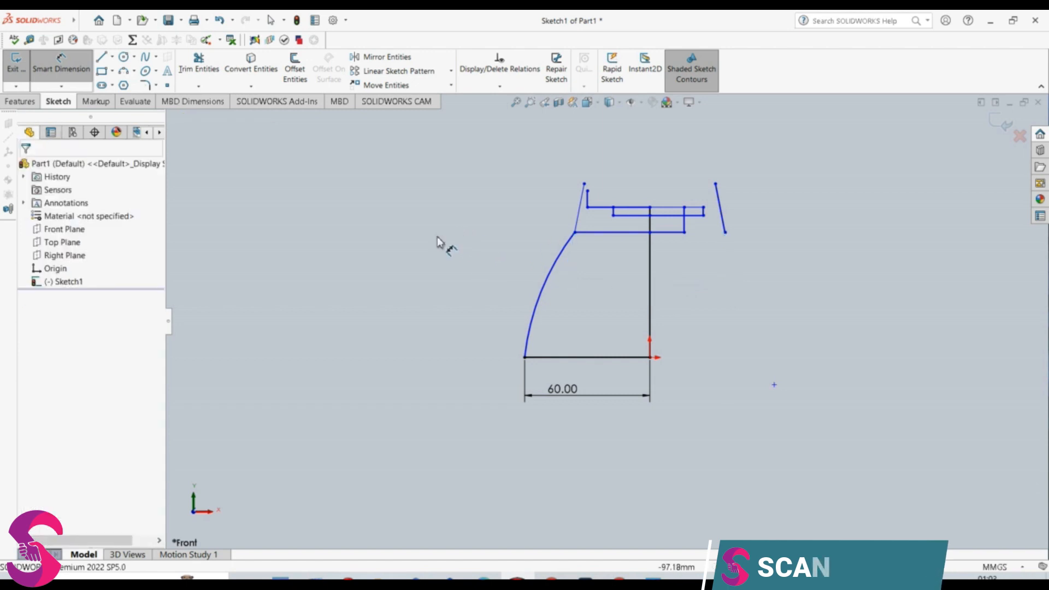
left_click(62, 63)
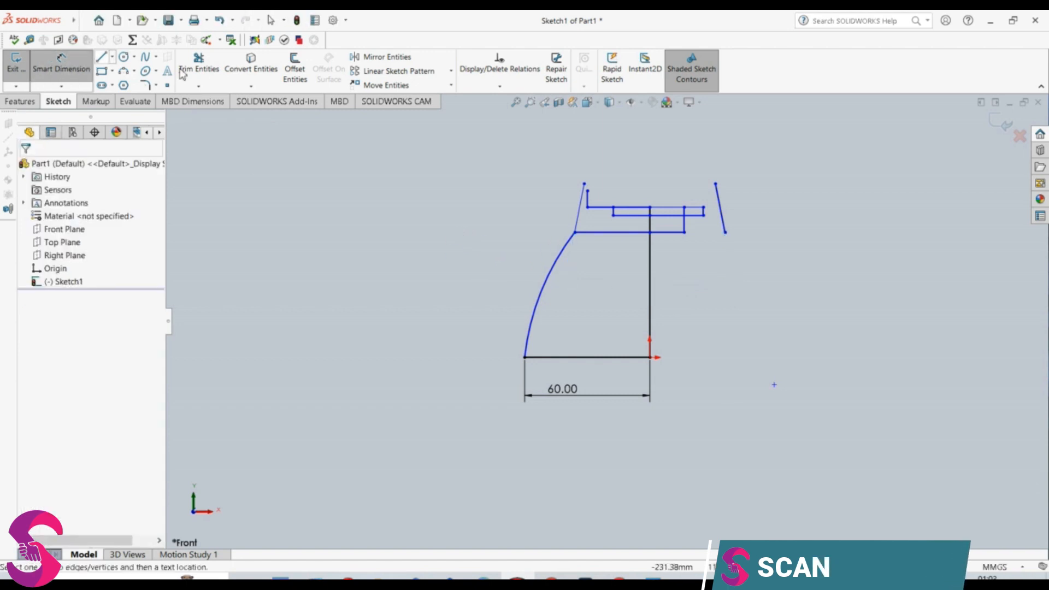
left_click(528, 289)
key("Escape")
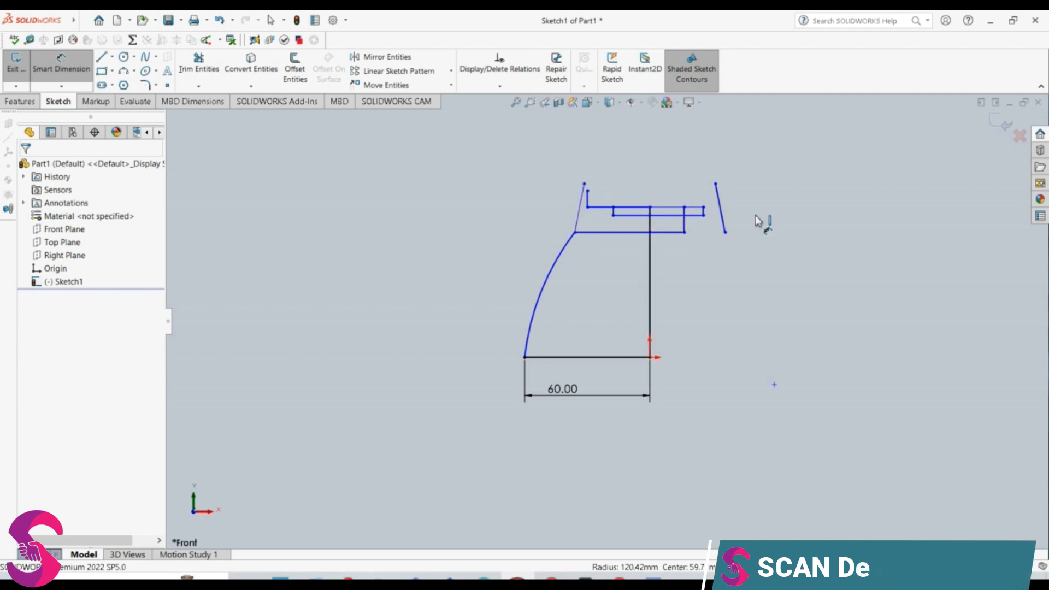
- Draw a short horizontal line from the upper end of the short vertical line outward across the adjacent slanted line
scroll(604, 182, "down", 4)
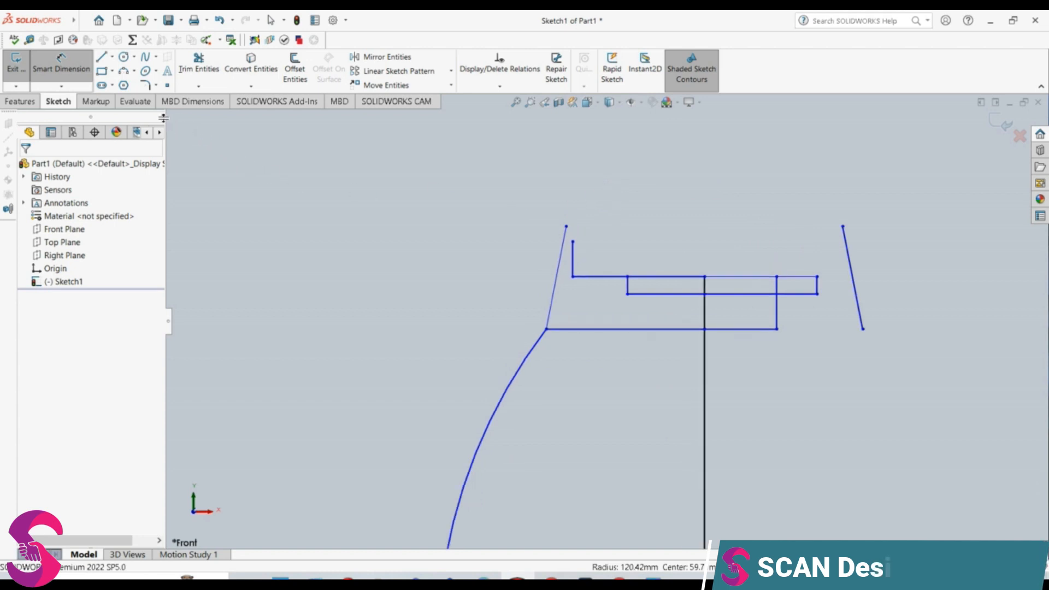
left_click(112, 56)
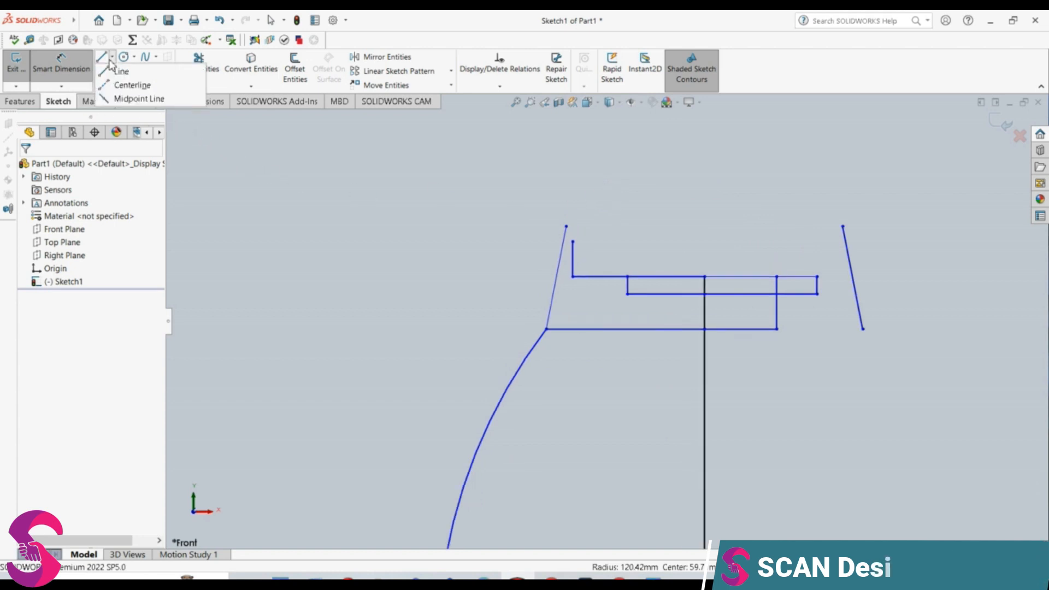
left_click(112, 70)
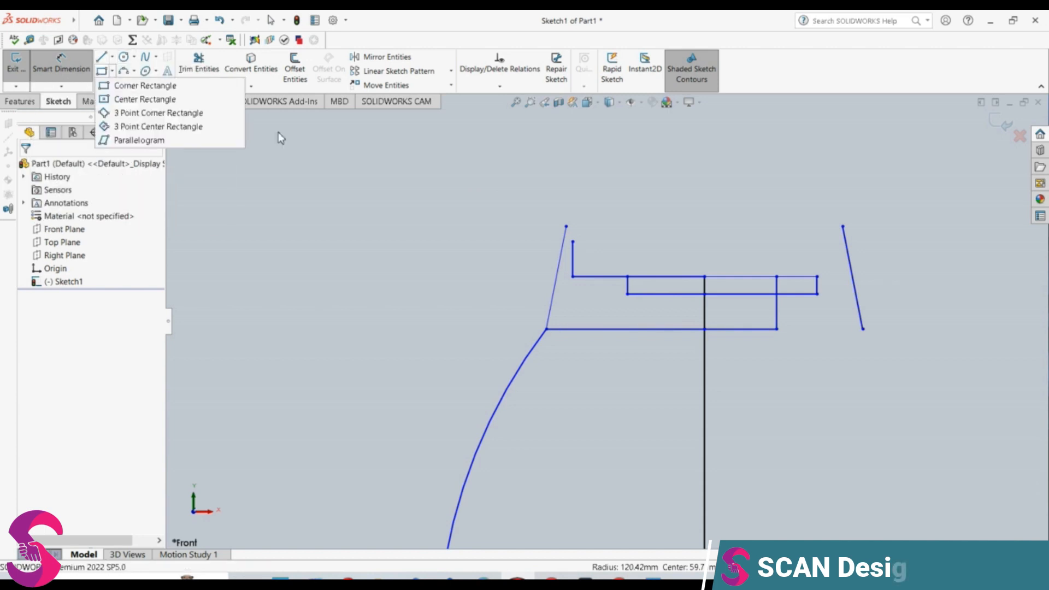
left_click(101, 59)
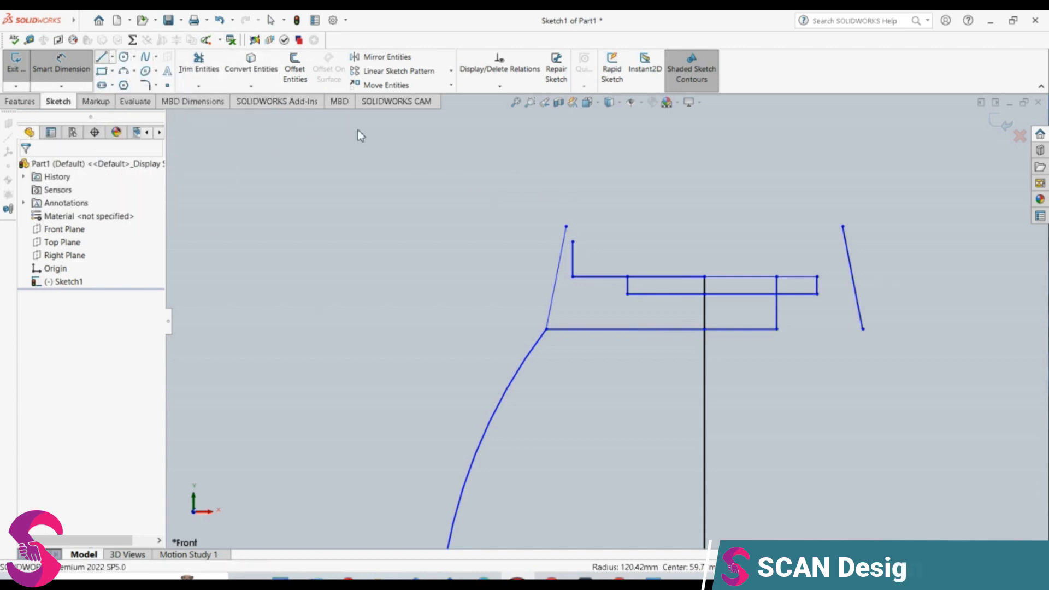
left_click(572, 241)
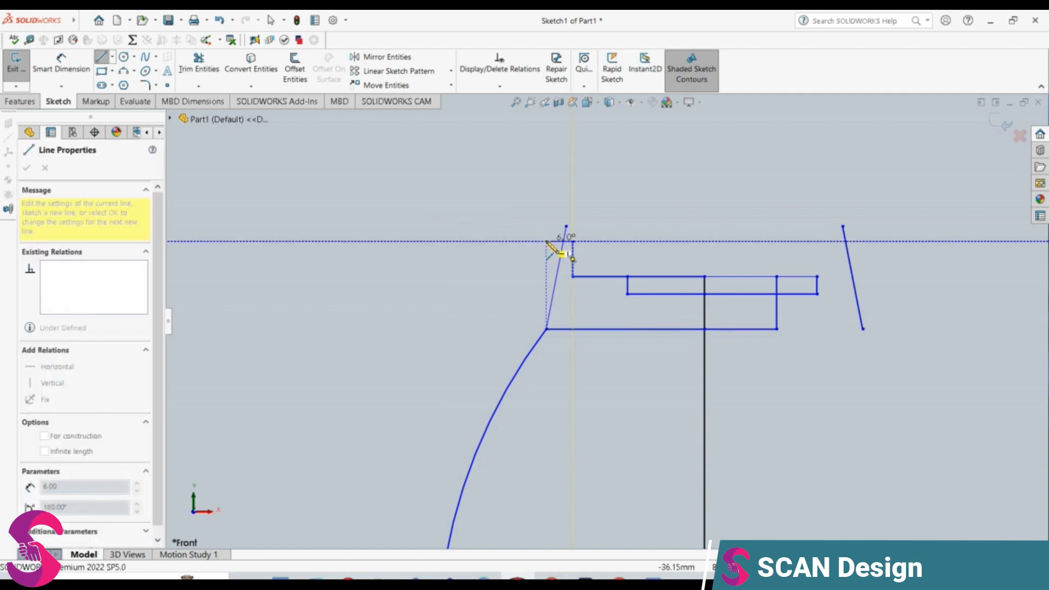
double_click(543, 242)
key("Escape")
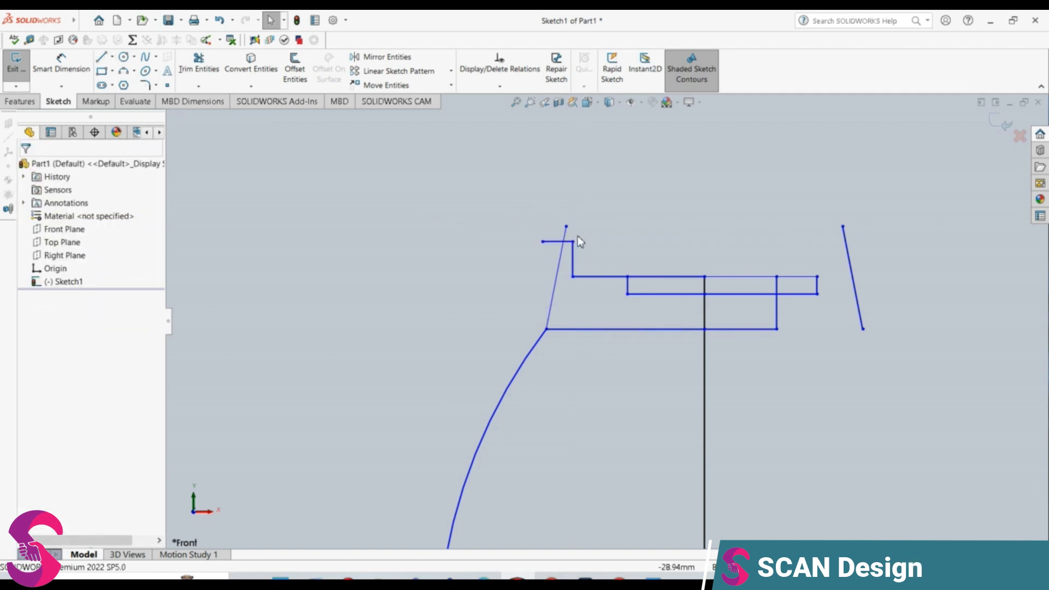
- Trim the slanted line's end above the short horizontal line and that line's overhang beyond the slanted line
left_click(199, 63)
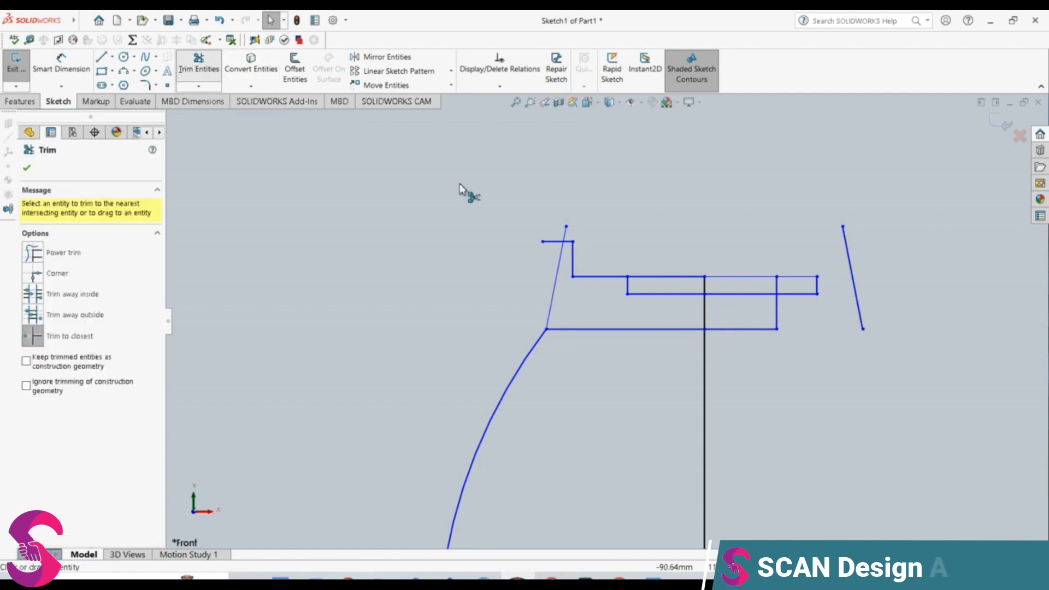
left_click(566, 233)
left_click(553, 241)
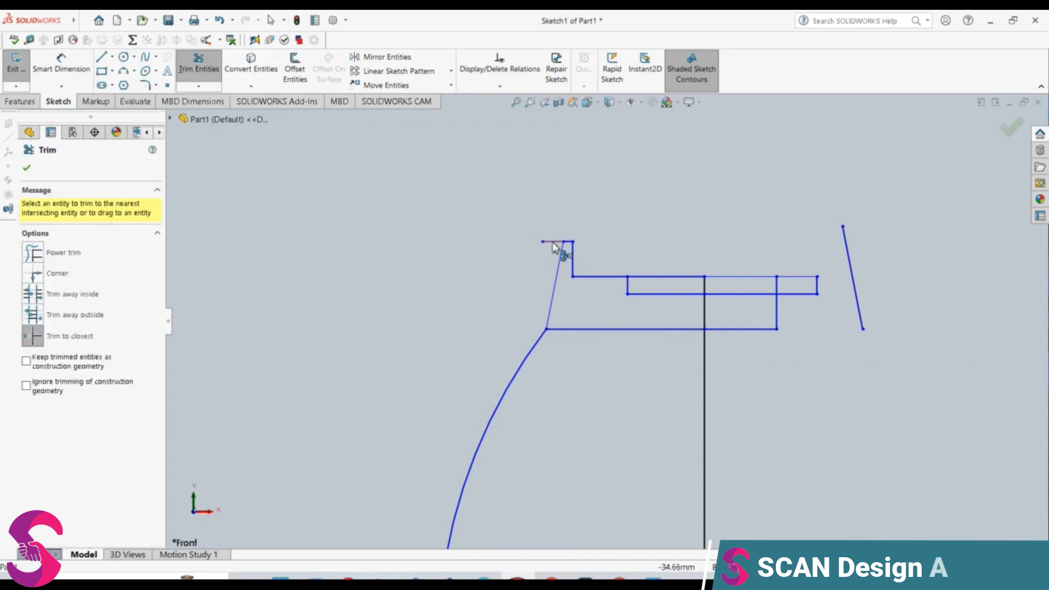
key("Escape")
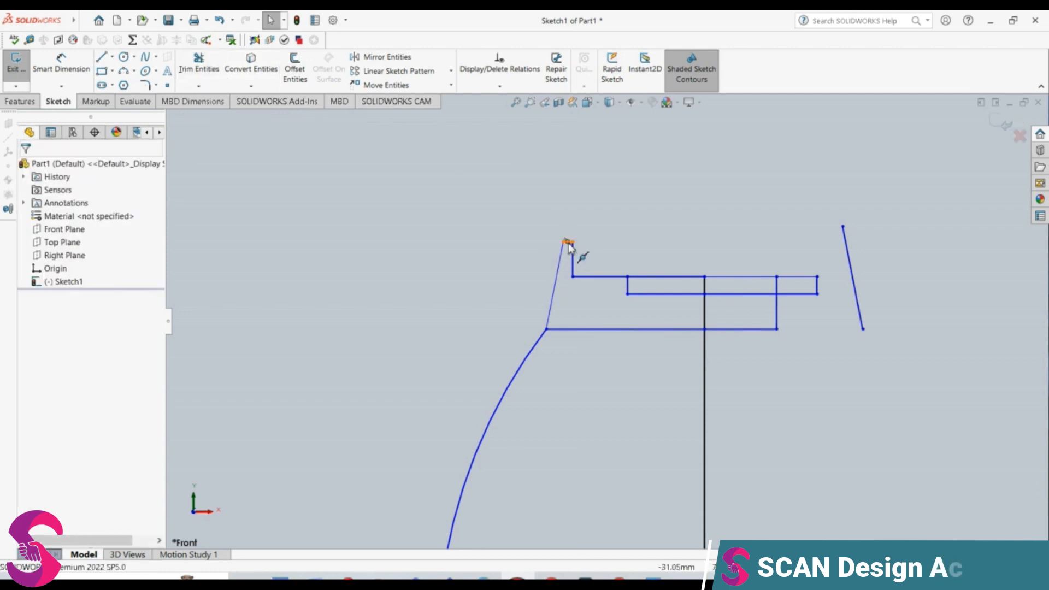
- Delete the remaining short horizontal segment between the upper ends of the slanted and vertical lines
left_click(569, 244)
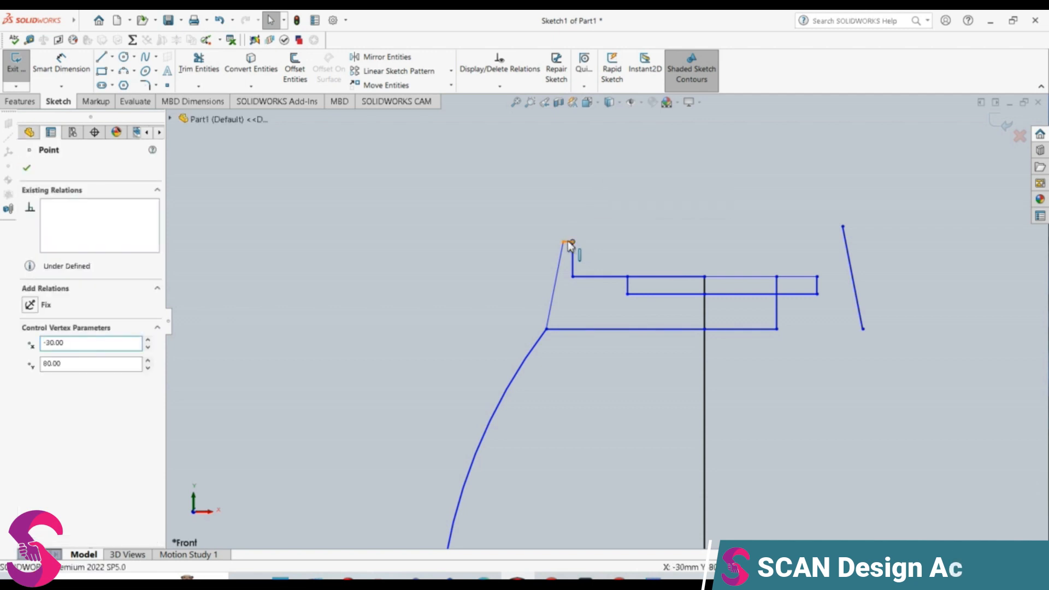
left_click(568, 241)
key("Delete")
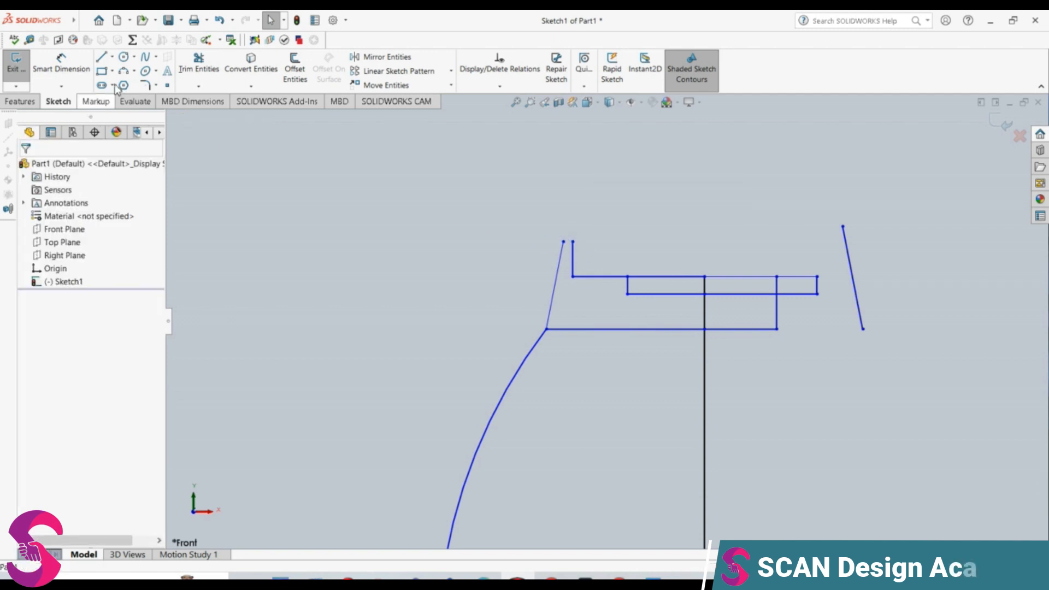
- Draw a 180° three-point arc of about 1.06 mm radius joining the upper ends of the slanted and short vertical lines
left_click(124, 70)
scroll(594, 248, "down", 3)
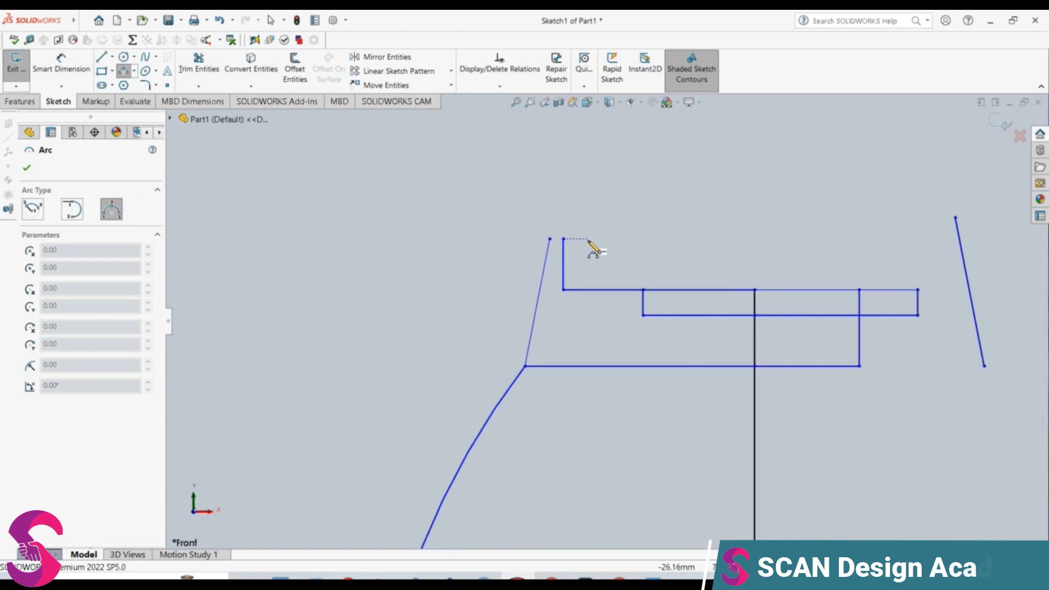
scroll(593, 249, "down", 2)
left_click(526, 252)
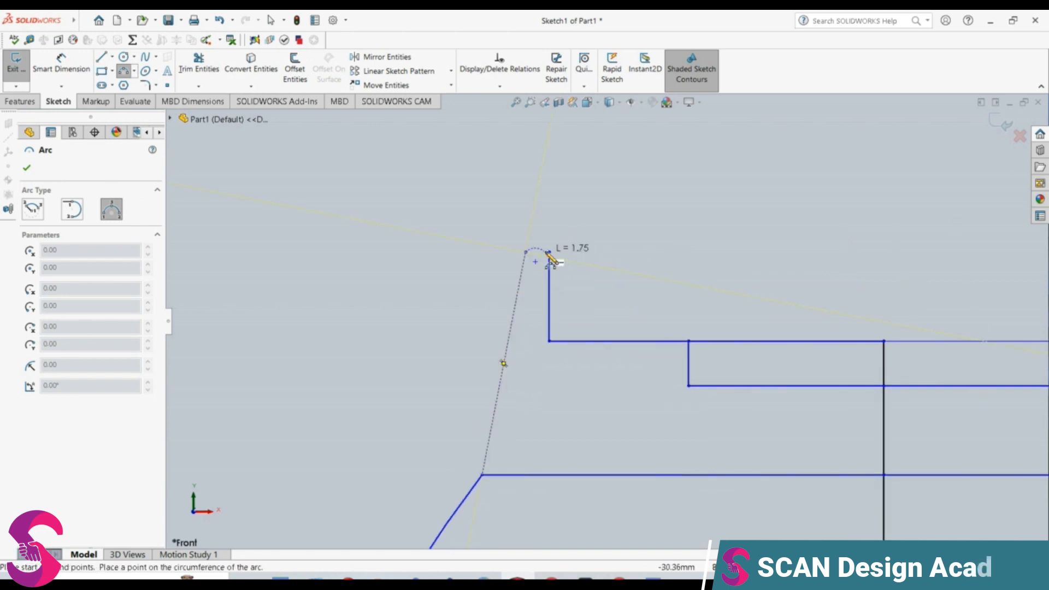
left_click(550, 252)
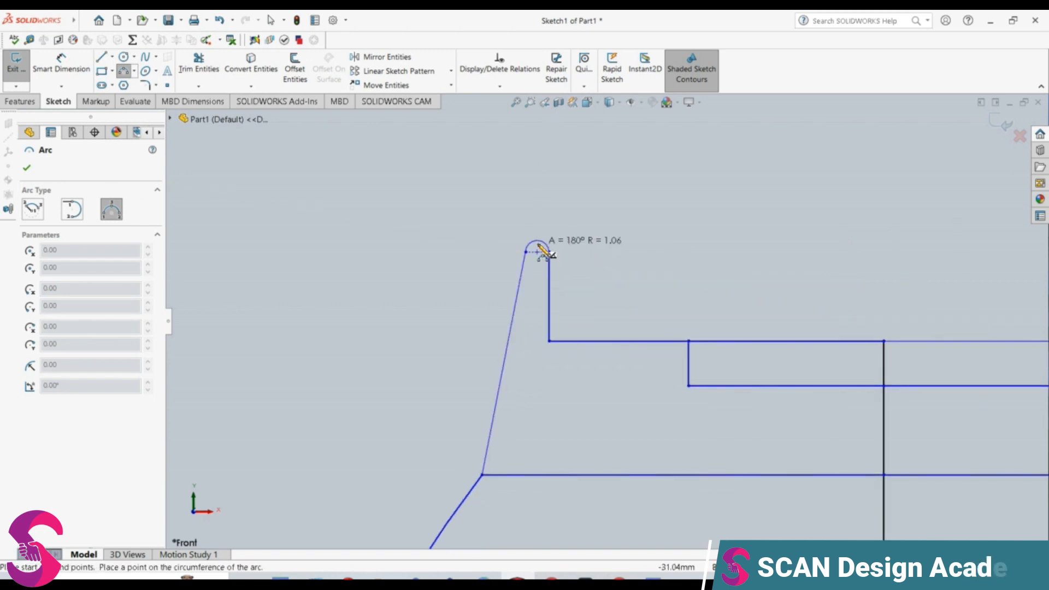
left_click(543, 251)
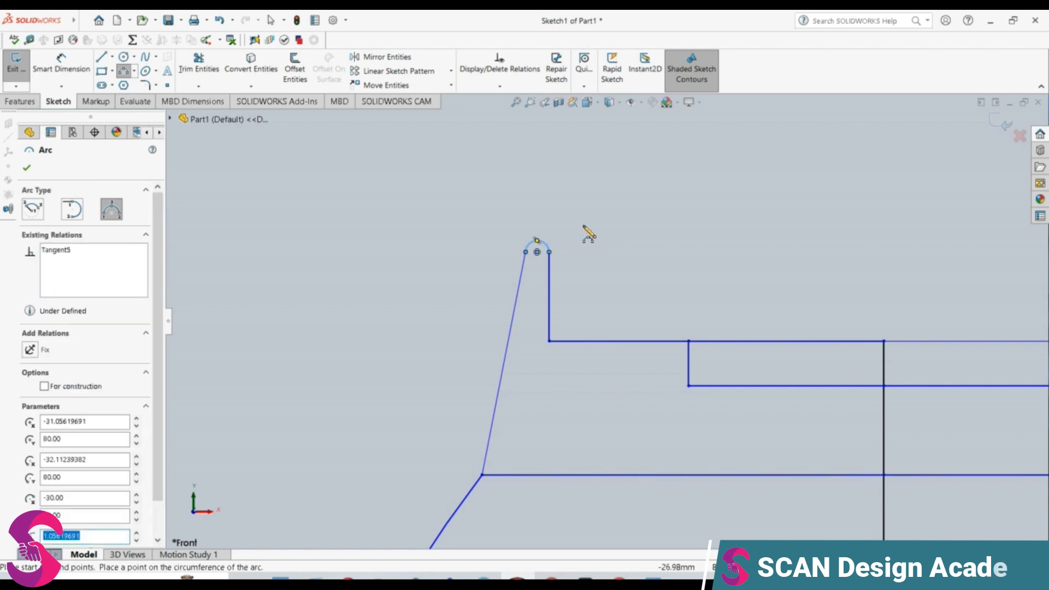
scroll(588, 235, "up", 3)
key("Escape")
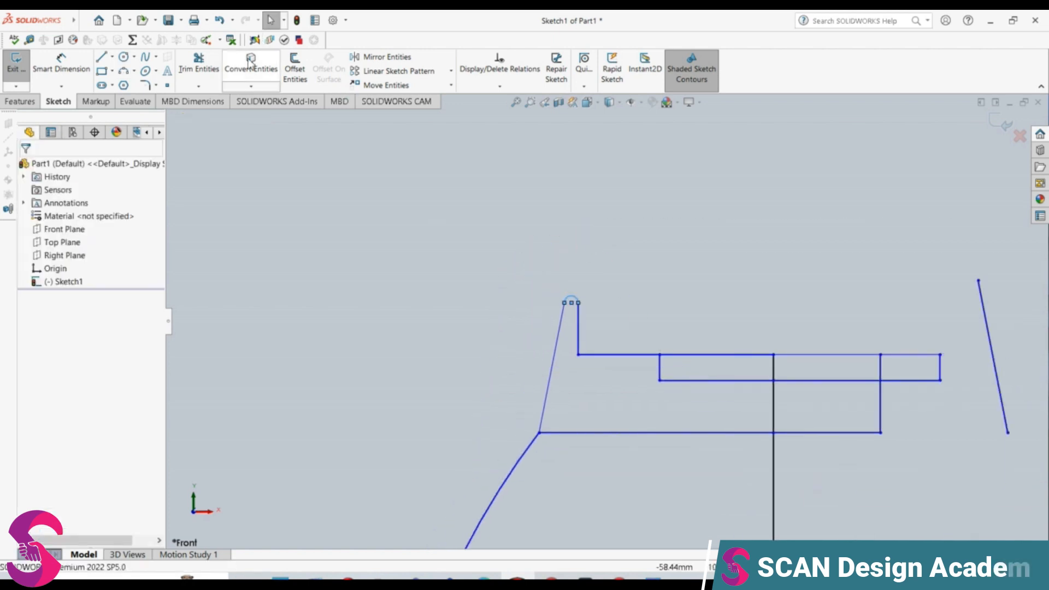
- Trim the recess's upper edge, the centre line's end above the recess floor and the inner horizontal line to close the half-profile
left_click(200, 64)
left_click(681, 355)
scroll(746, 353, "down", 2)
scroll(760, 349, "up", 1)
left_click(746, 365)
scroll(733, 270, "down", 1)
scroll(708, 256, "up", 1)
scroll(640, 305, "up", 1)
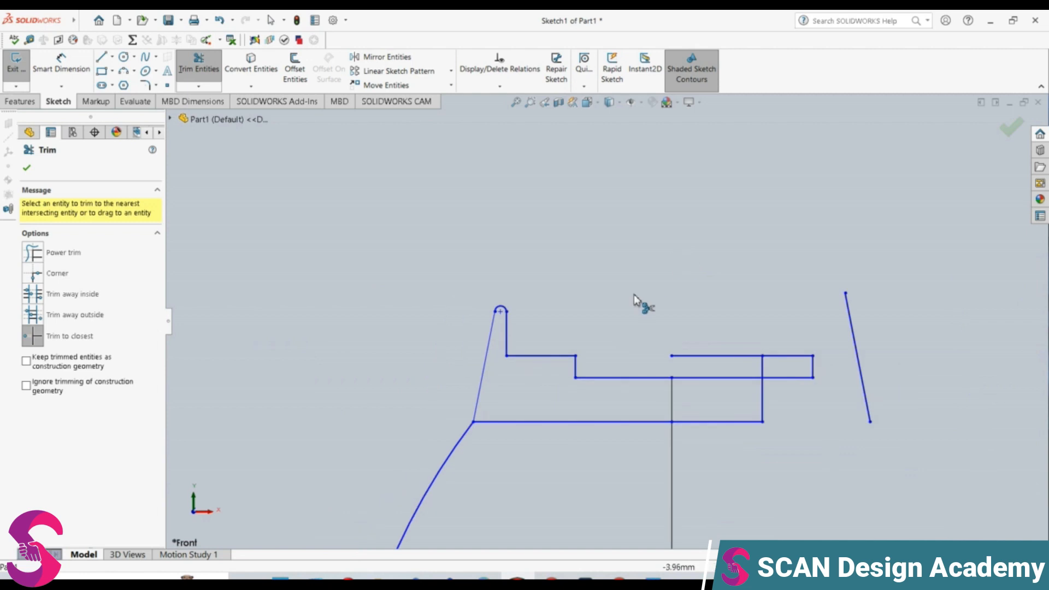
left_click(544, 423)
scroll(567, 363, "down", 1)
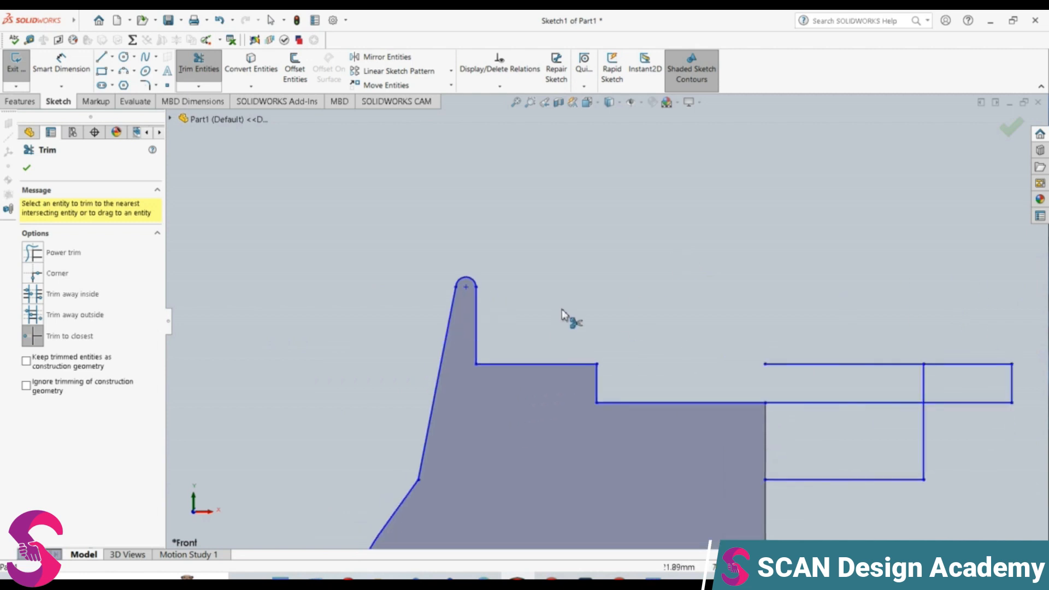
- Delete the leftover lines on the far side of the vertical centre line and the 60 mm dimension below the base
scroll(680, 377, "up", 1)
scroll(680, 377, "up", 2)
key("Escape")
left_click_drag(764, 287, 672, 405)
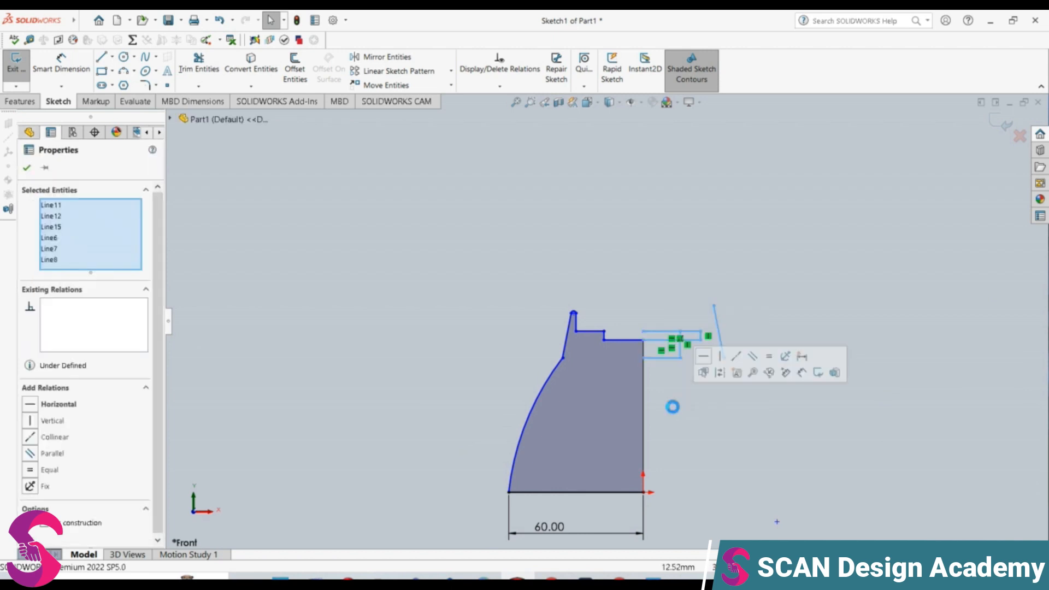
key("Delete")
left_click(634, 533)
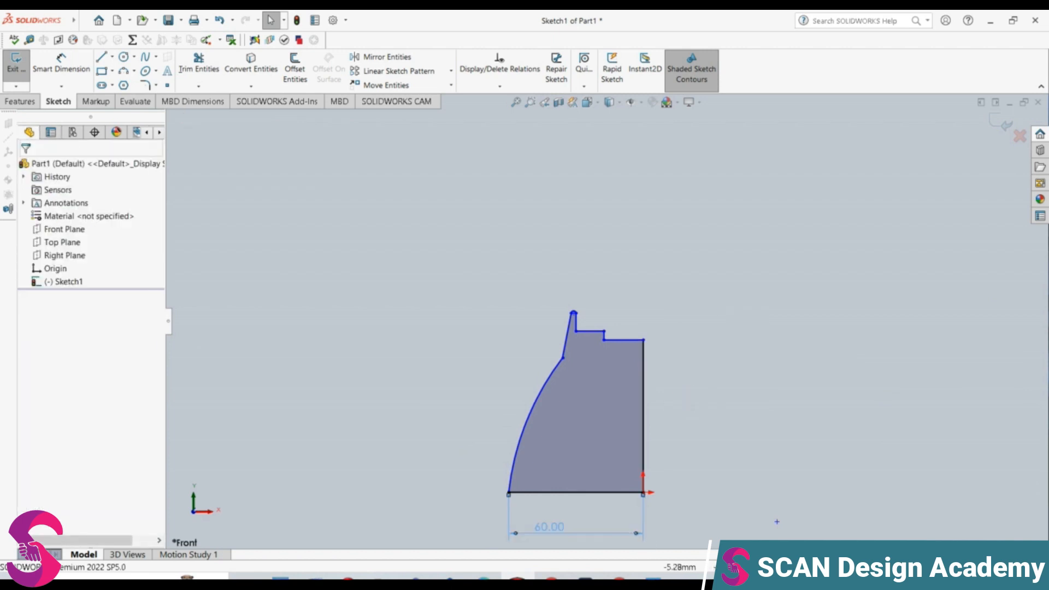
key("Delete")
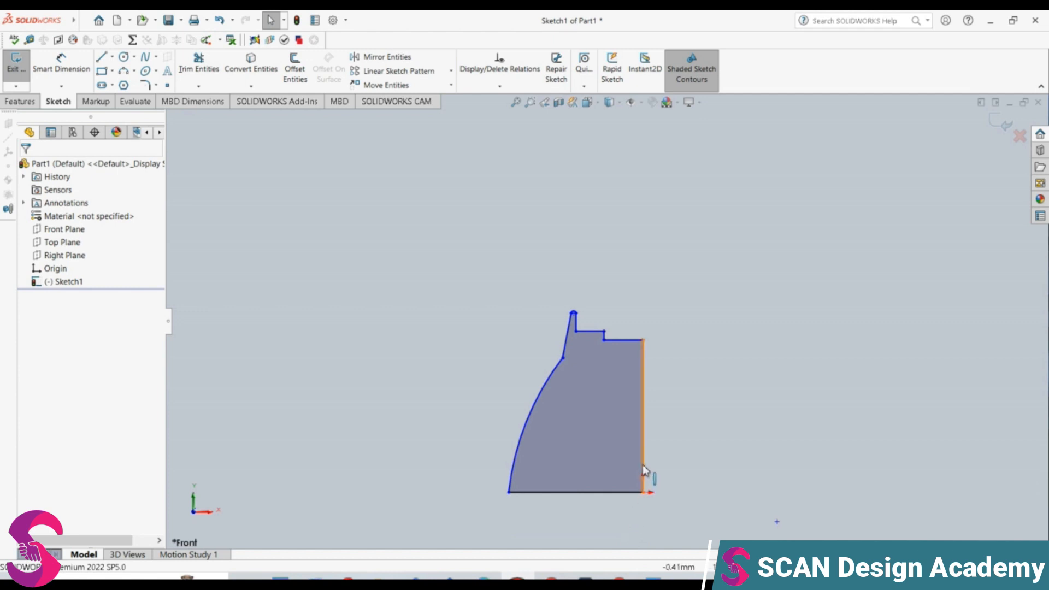
- Revolve the closed half-profile 360° about its vertical centre line into a solid body
scroll(573, 343, "up", 2)
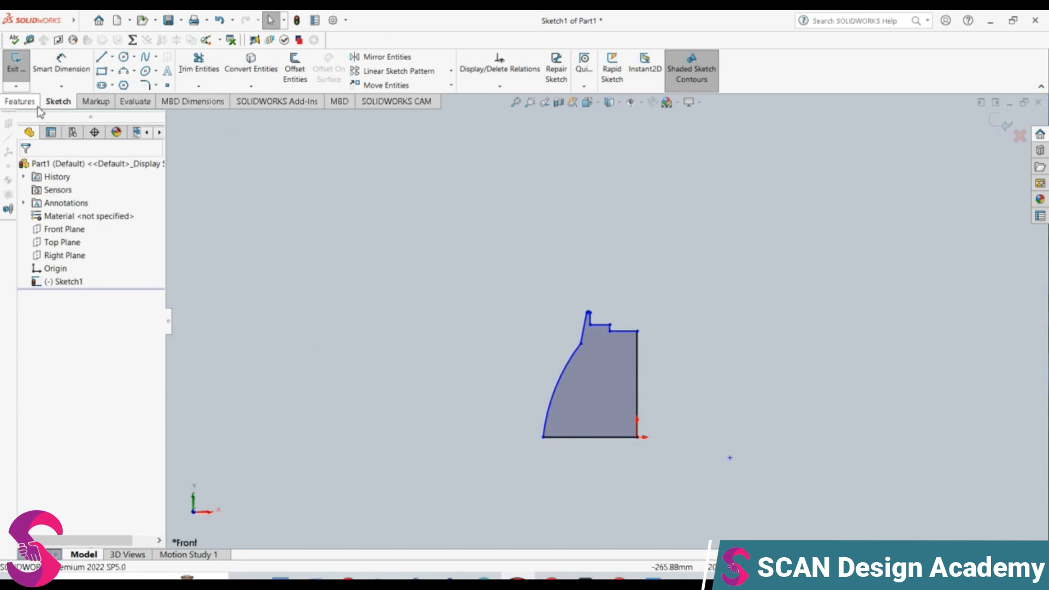
left_click(22, 101)
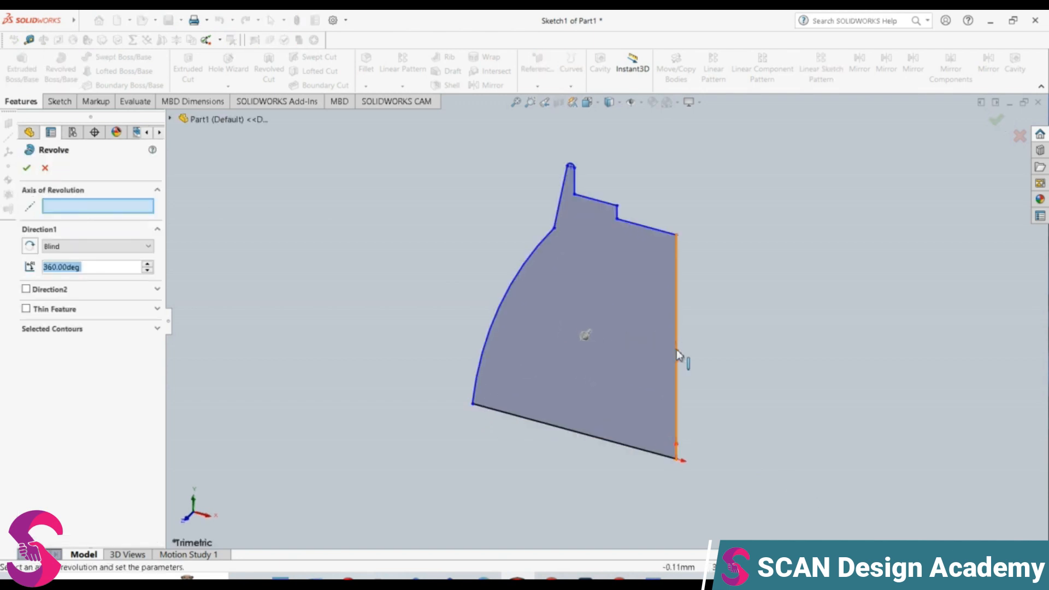
left_click(676, 350)
left_click(27, 168)
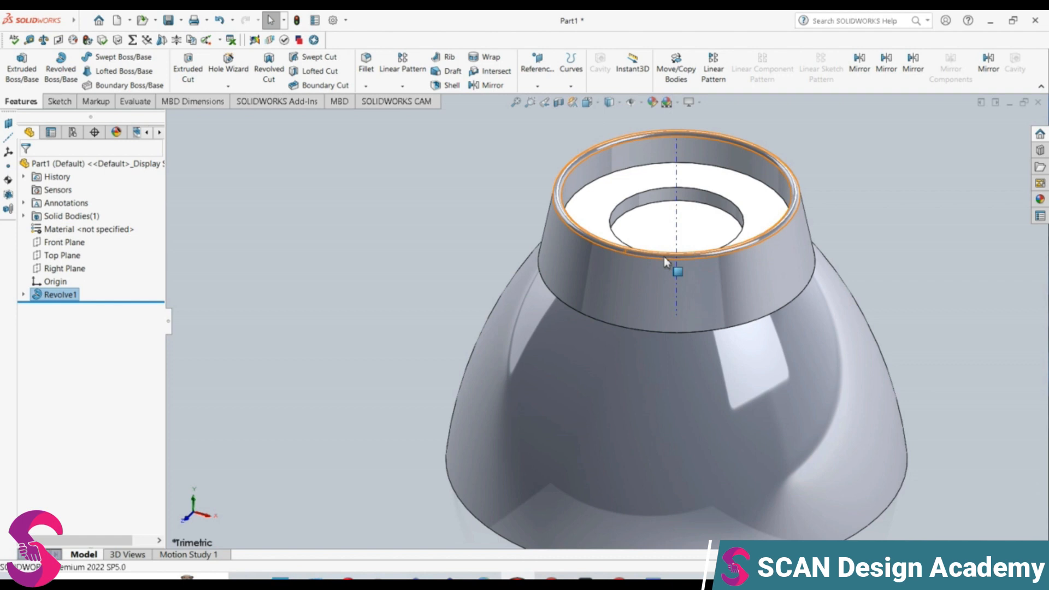
- Shell the revolved body inward to a 3 mm wall thickness, removing the large flat bottom face
scroll(825, 295, "down", 5)
scroll(732, 282, "up", 7)
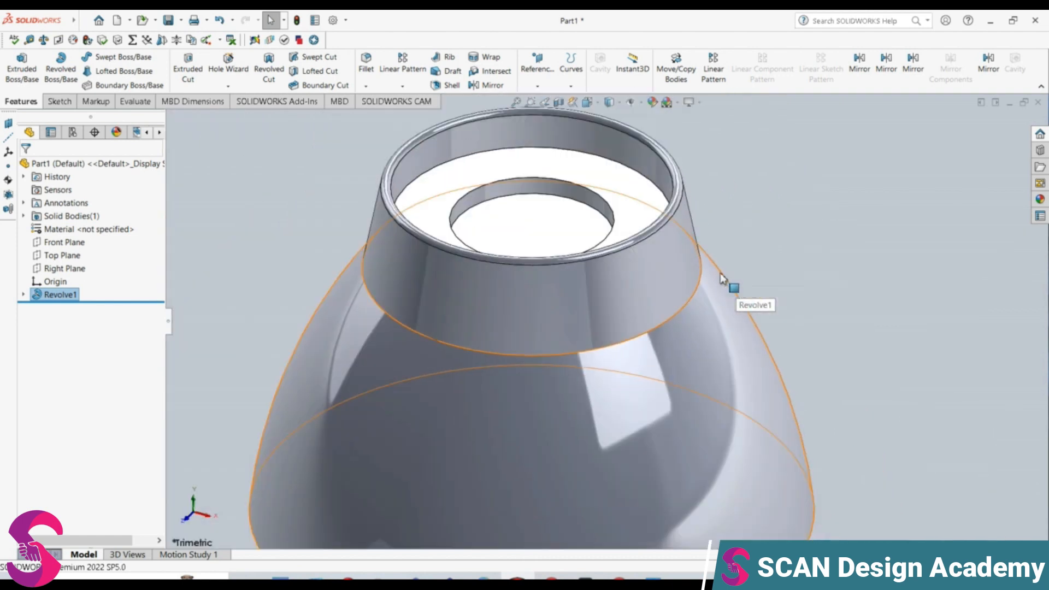
middle_click_drag(591, 327, 658, 167)
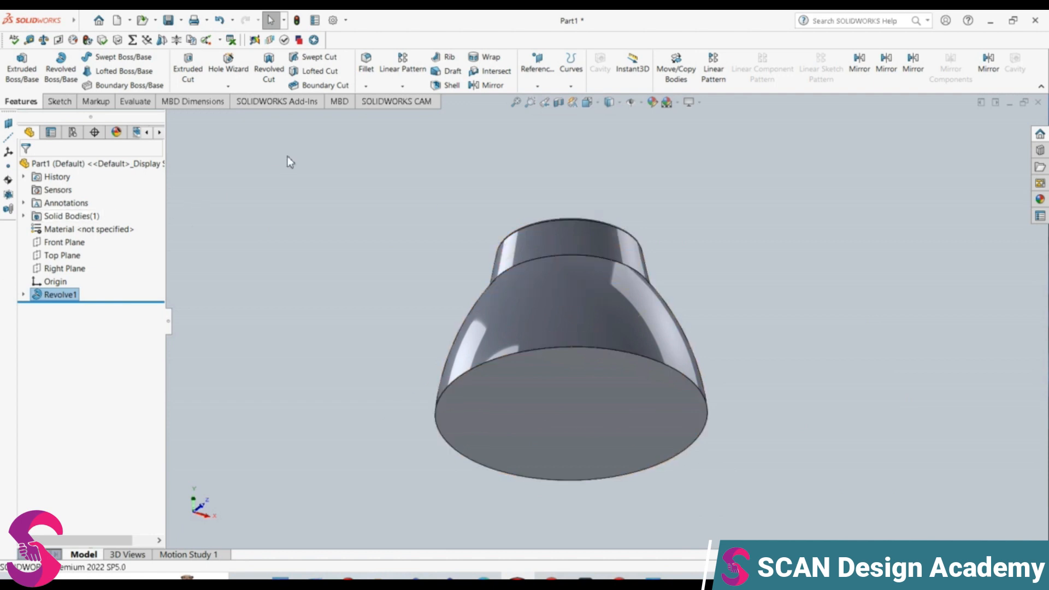
left_click(440, 86)
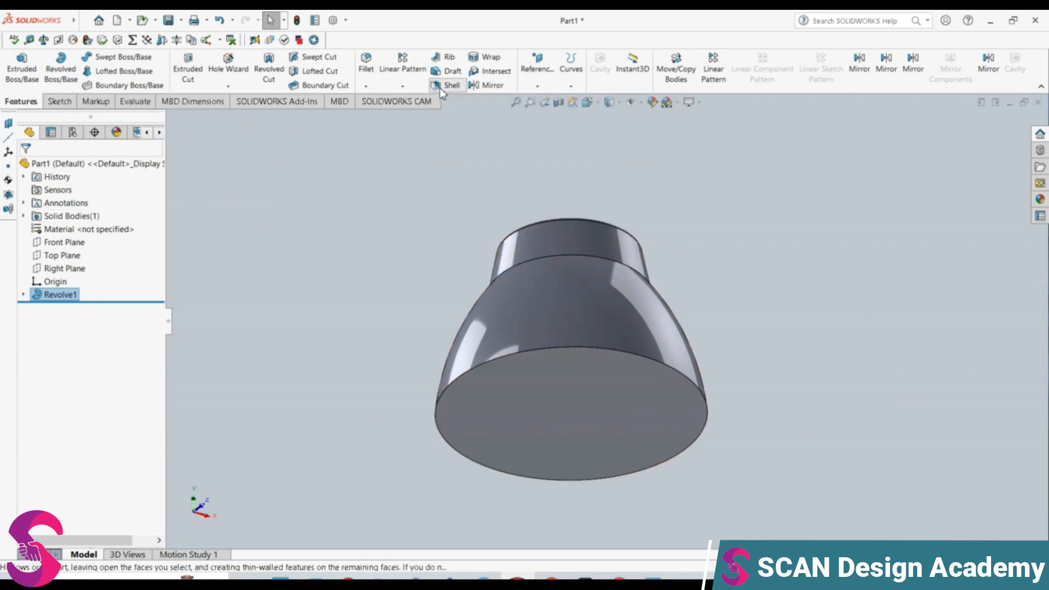
left_click(100, 245)
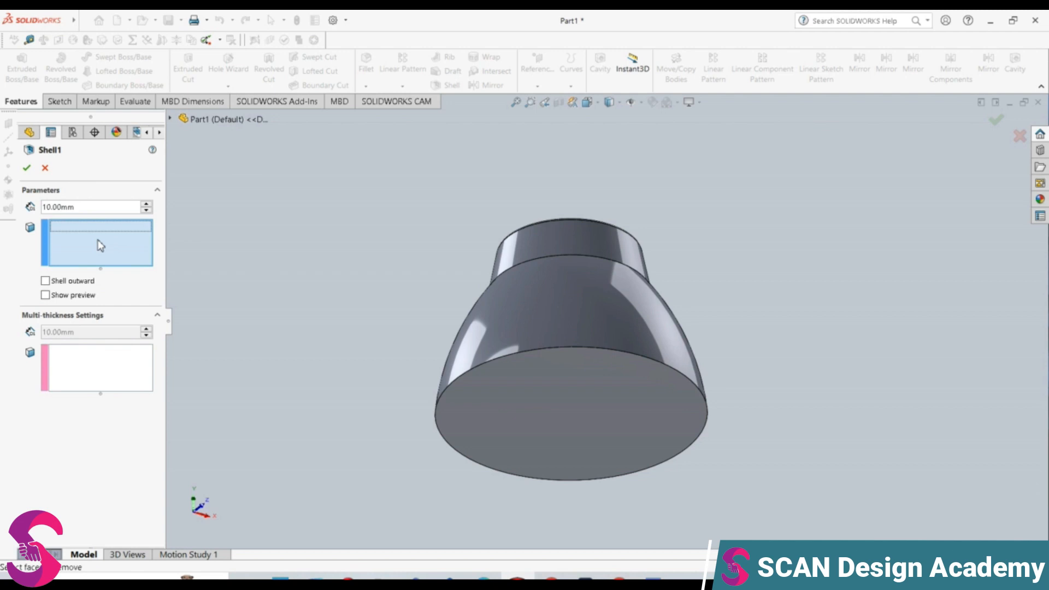
left_click(569, 445)
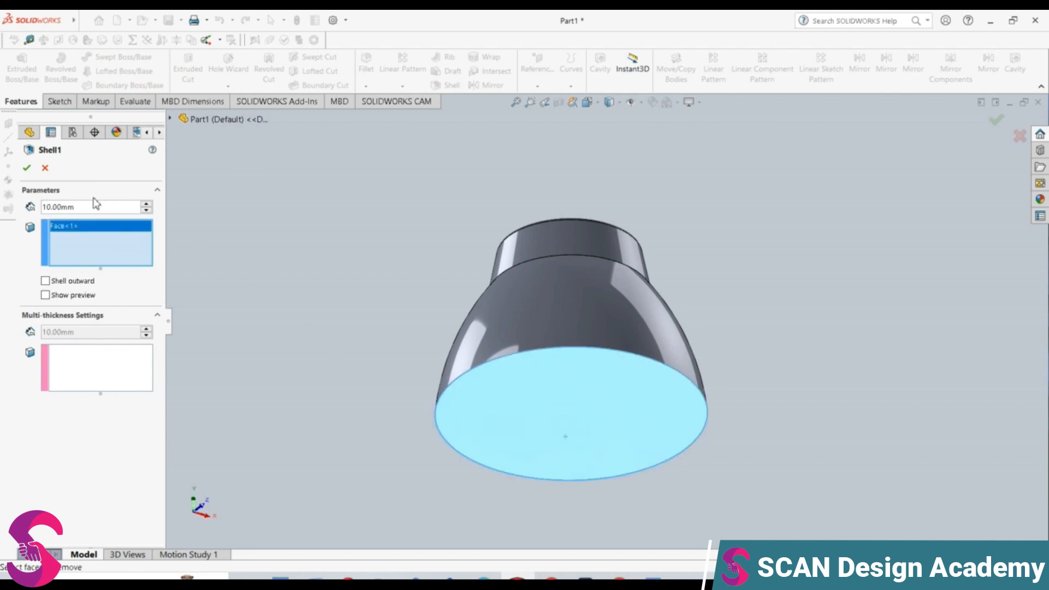
left_click_drag(91, 207, 39, 207)
type("3")
key("Return")
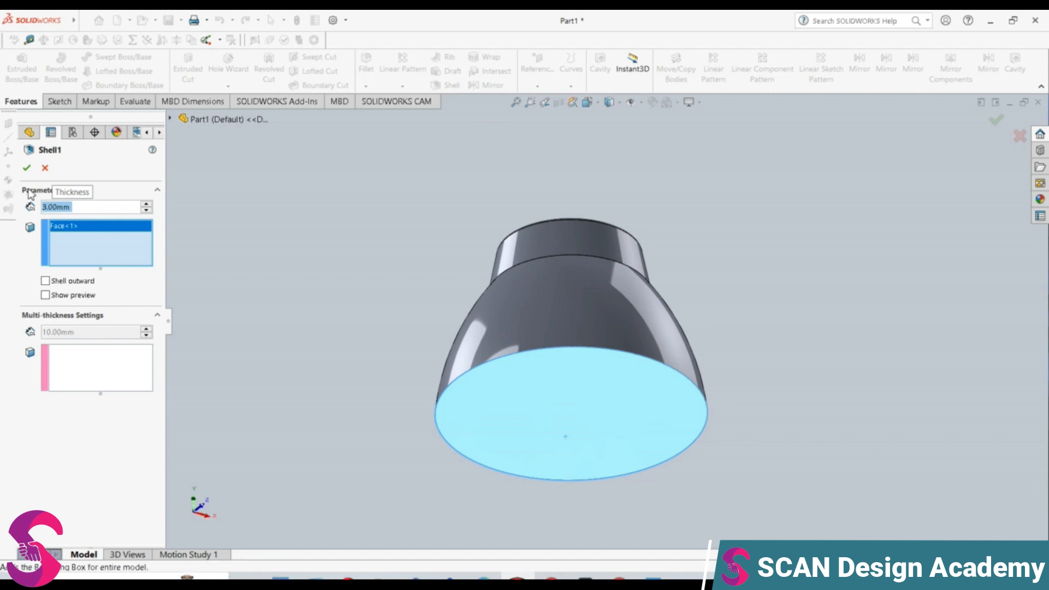
left_click(27, 169)
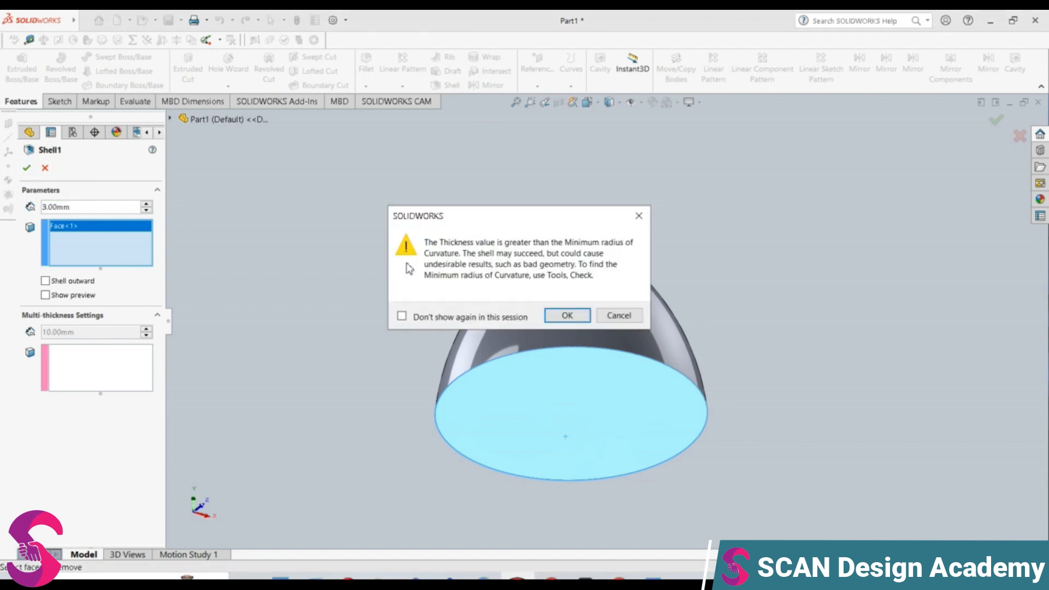
left_click(582, 321)
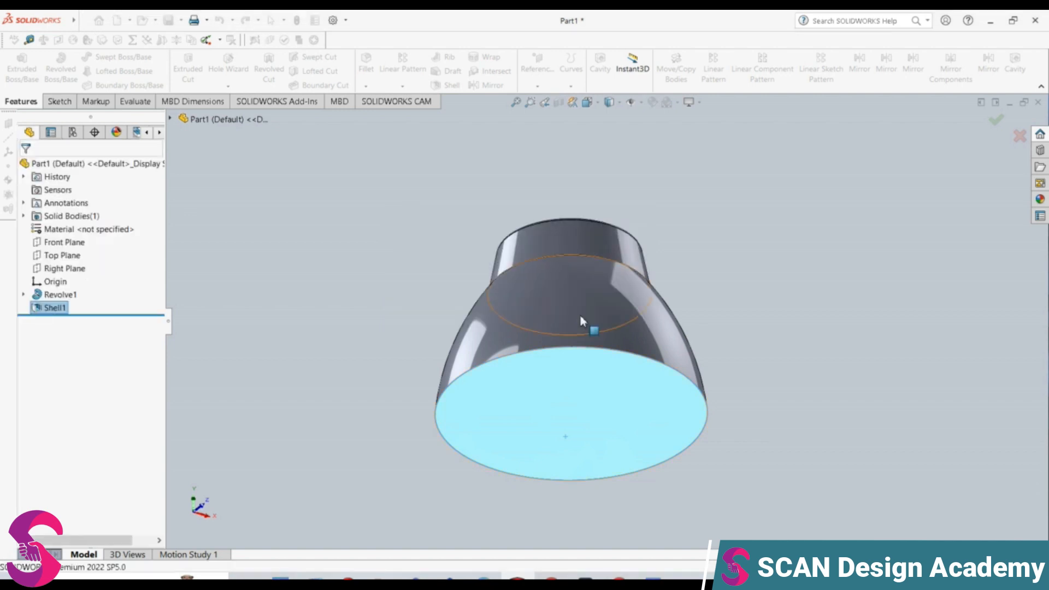
middle_click_drag(538, 410, 490, 462)
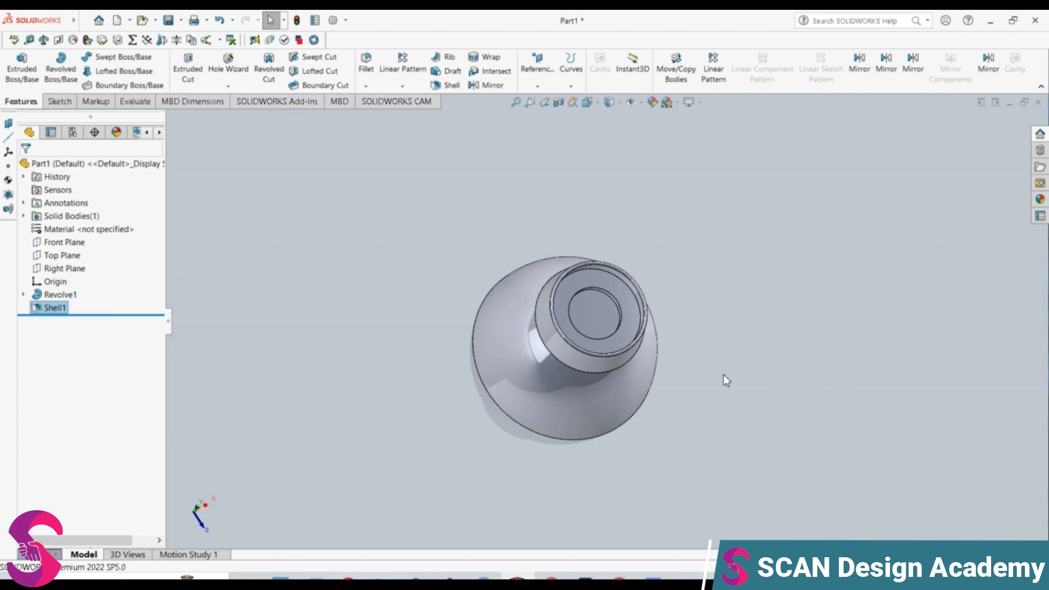
middle_click_drag(572, 418, 604, 322)
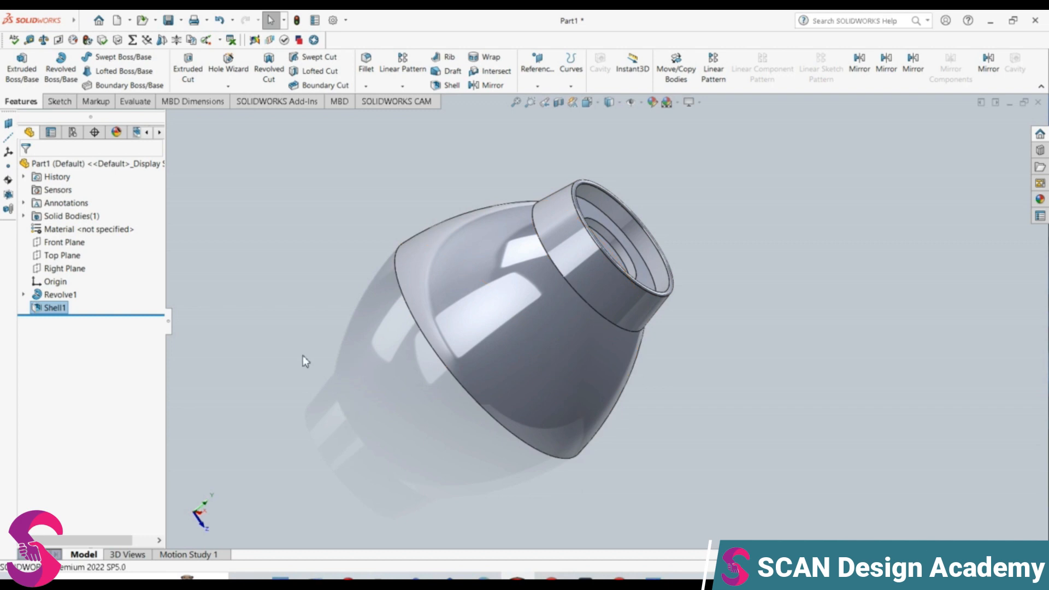
left_click(72, 260)
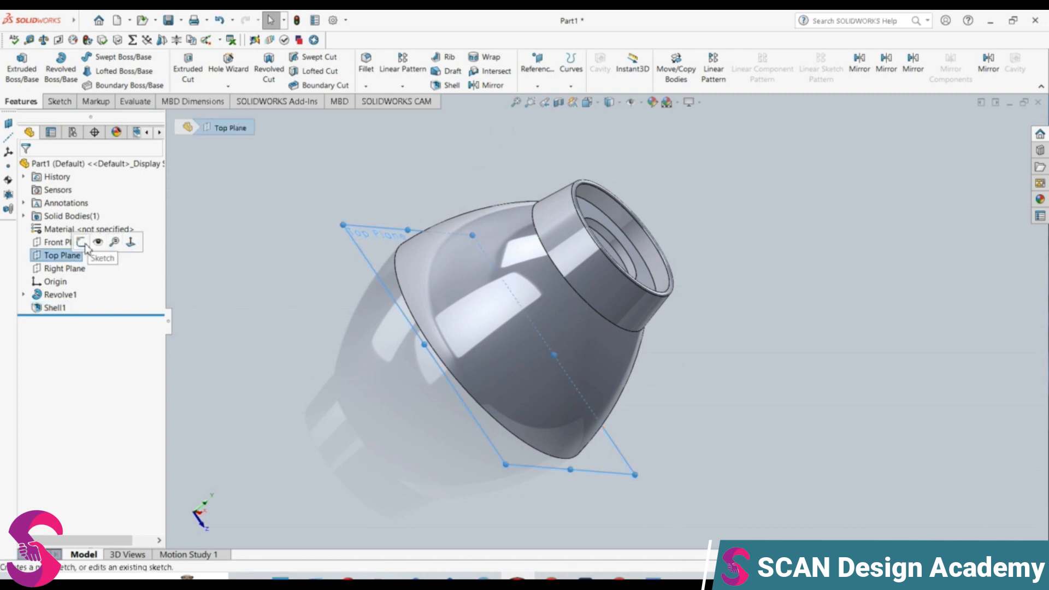
left_click(82, 243)
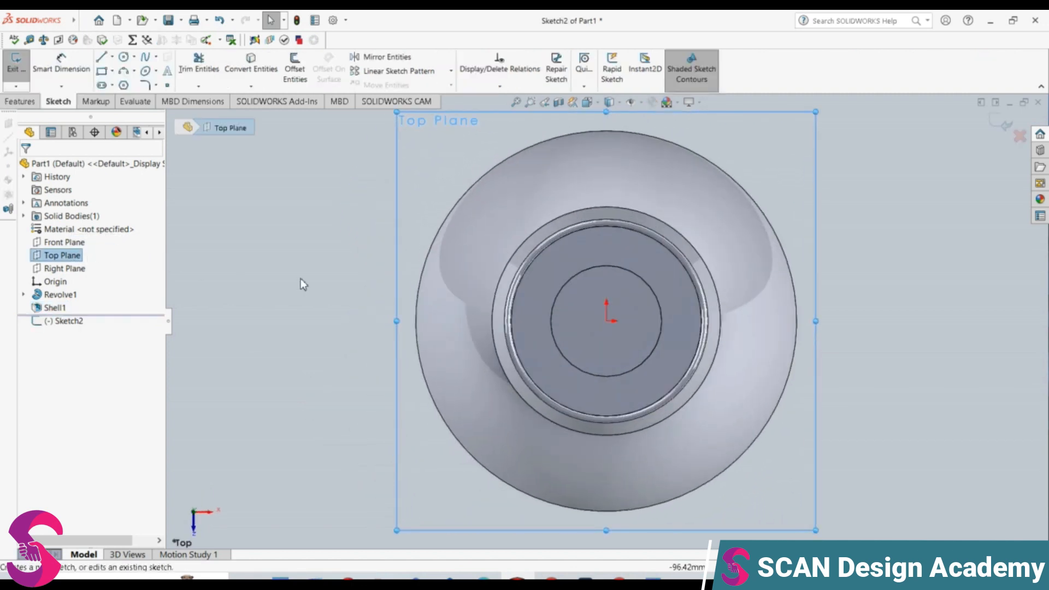
middle_click_drag(301, 277, 385, 288)
key("ctrl+8")
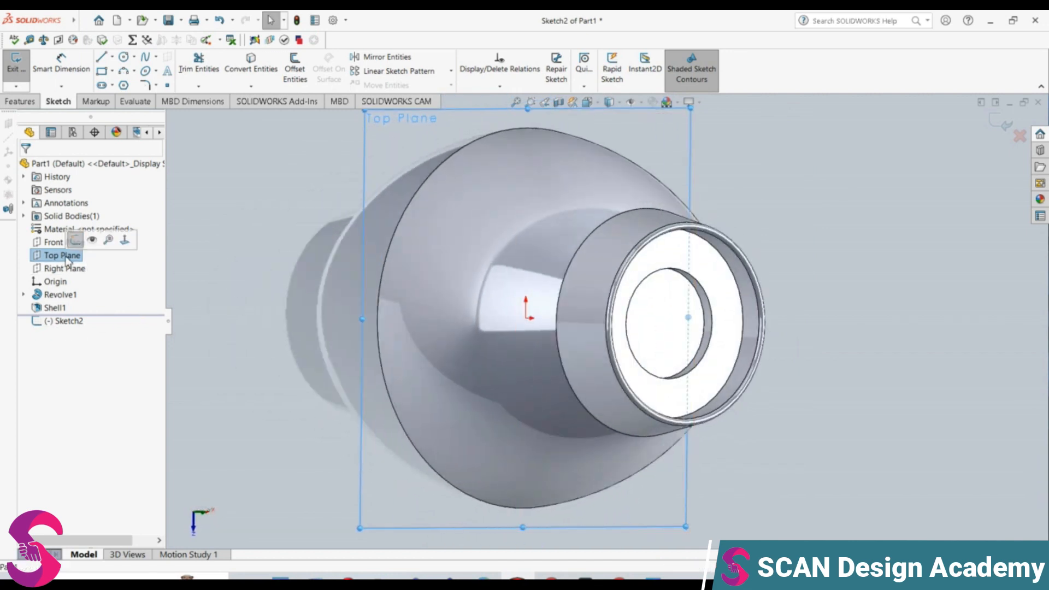
key("F2")
key("Escape")
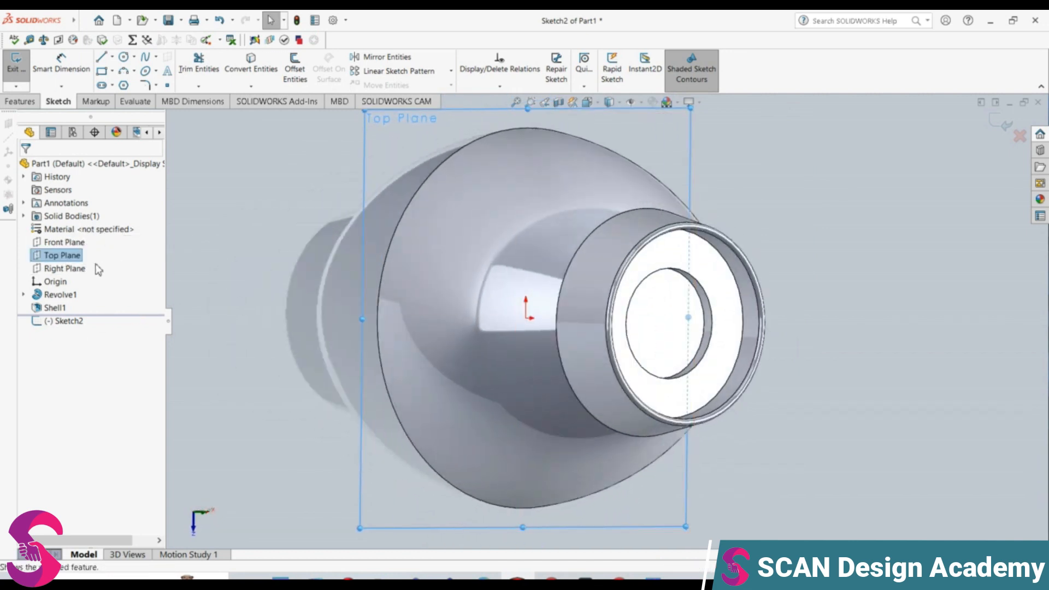
right_click(94, 257)
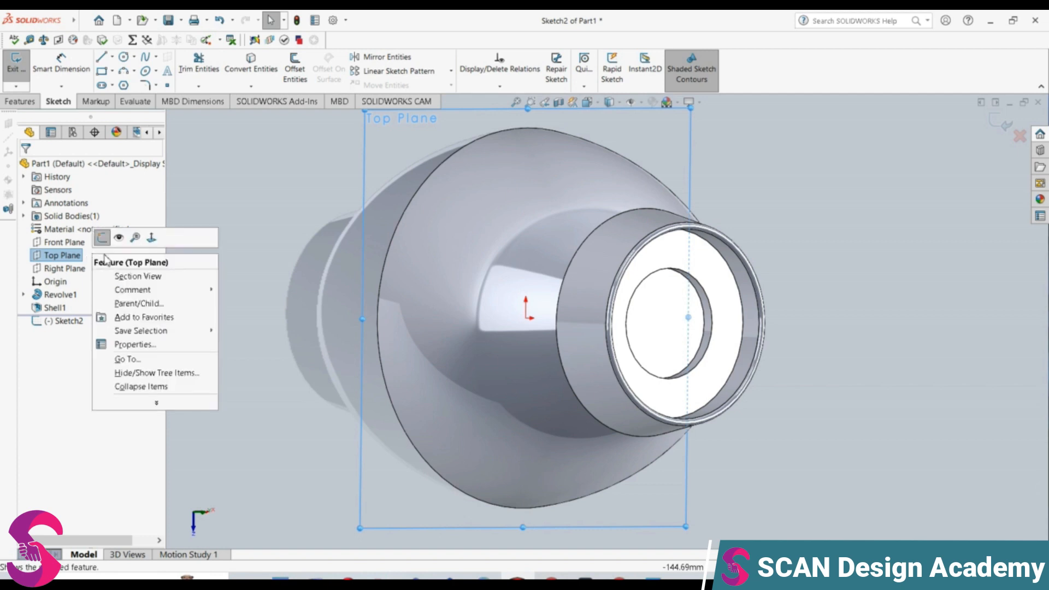
left_click(150, 238)
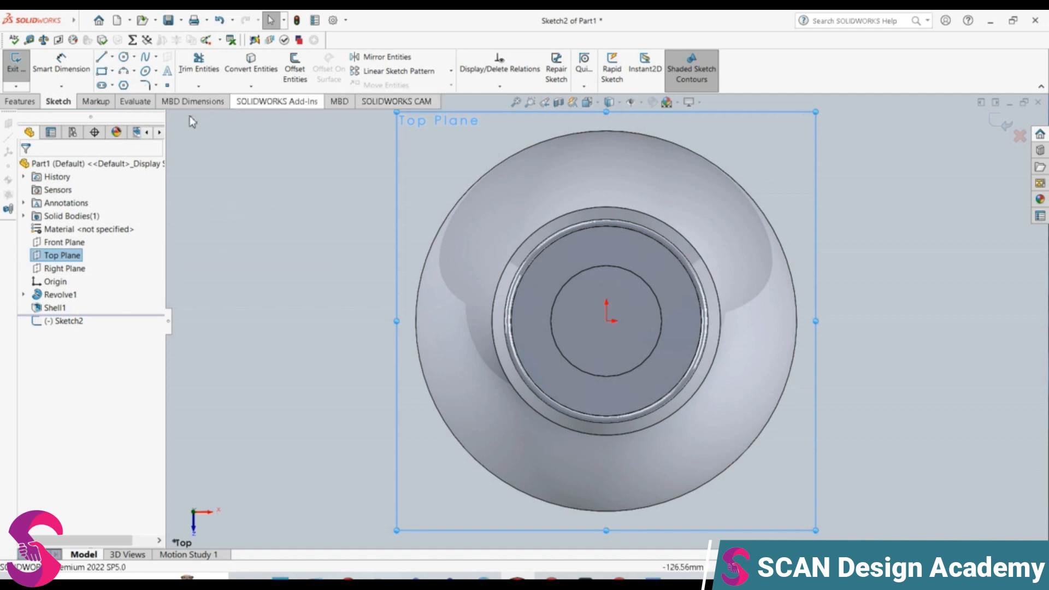
left_click(21, 101)
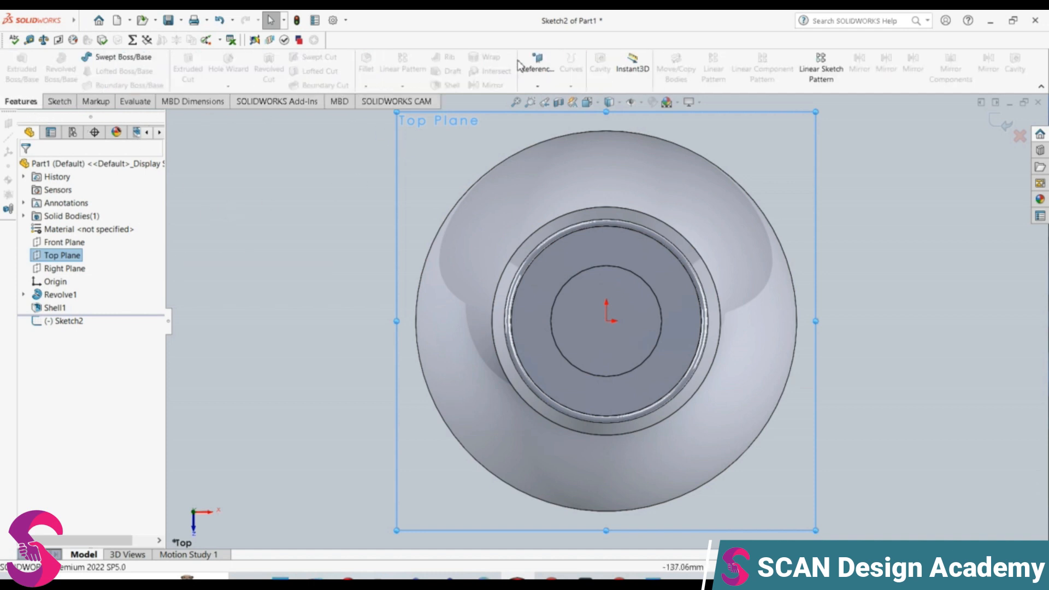
left_click(537, 70)
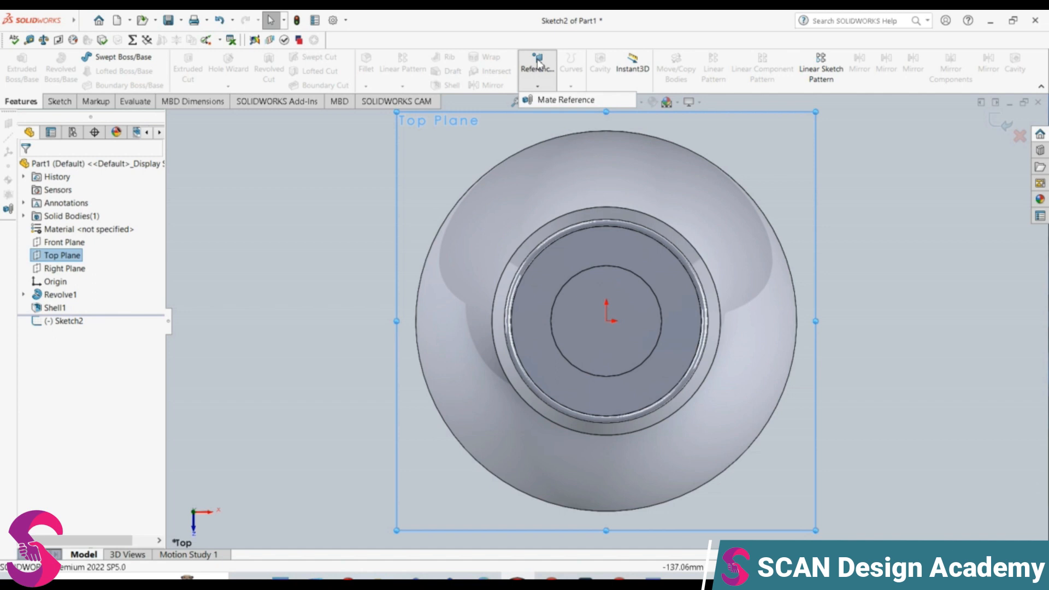
left_click(1019, 136)
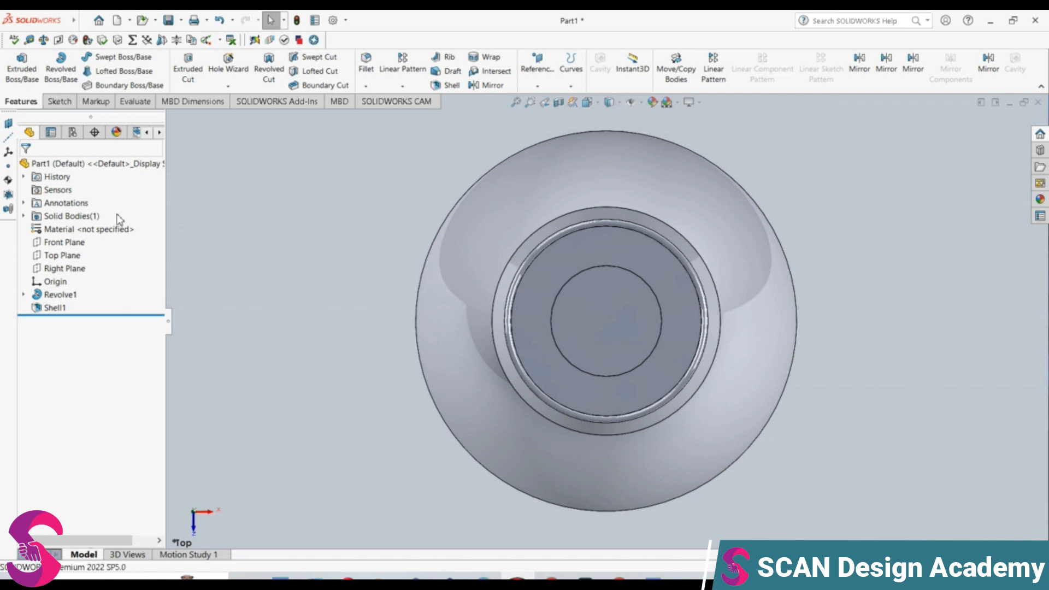
- Create a reference plane offset 10 mm from the Top Plane towards the narrow end of the body
left_click(74, 256)
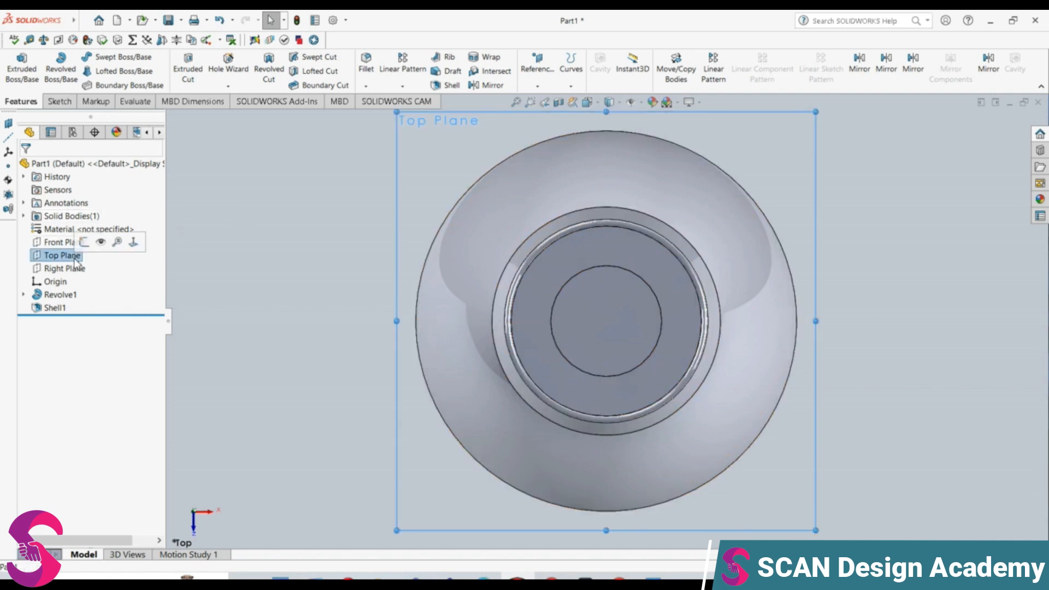
left_click(134, 242)
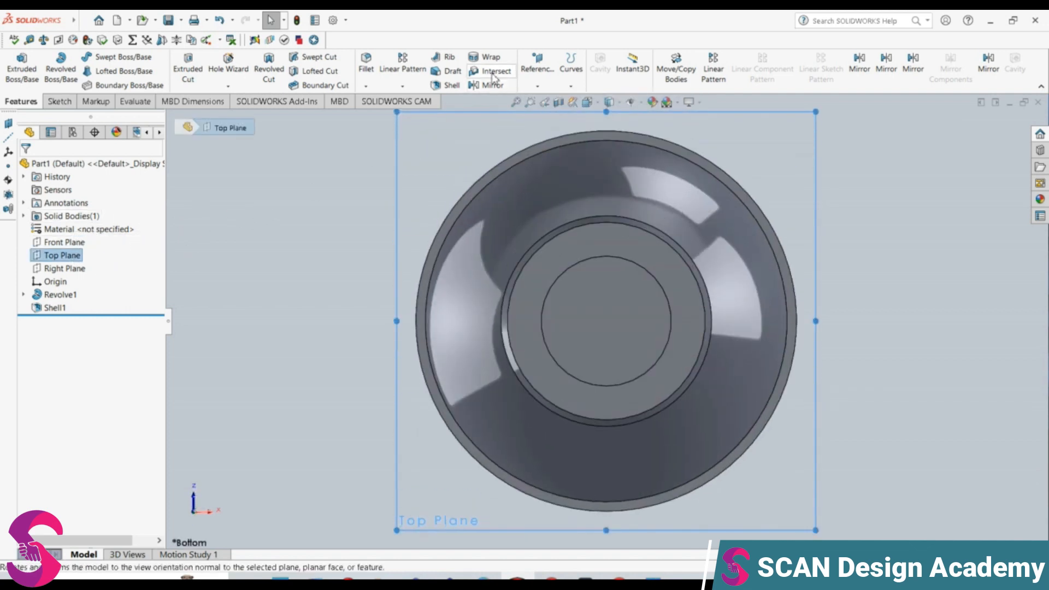
left_click(539, 79)
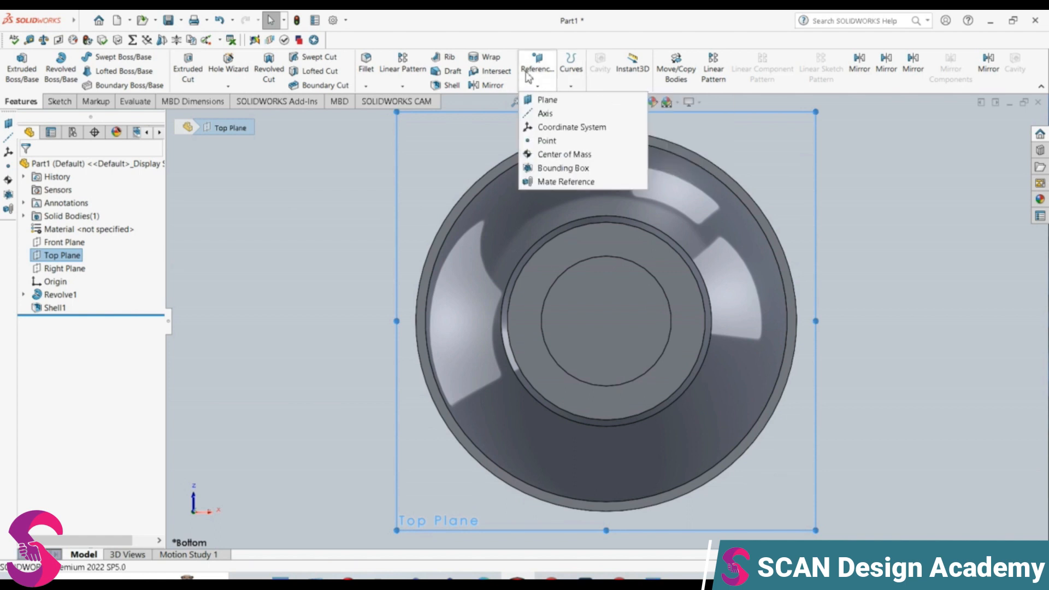
left_click(536, 101)
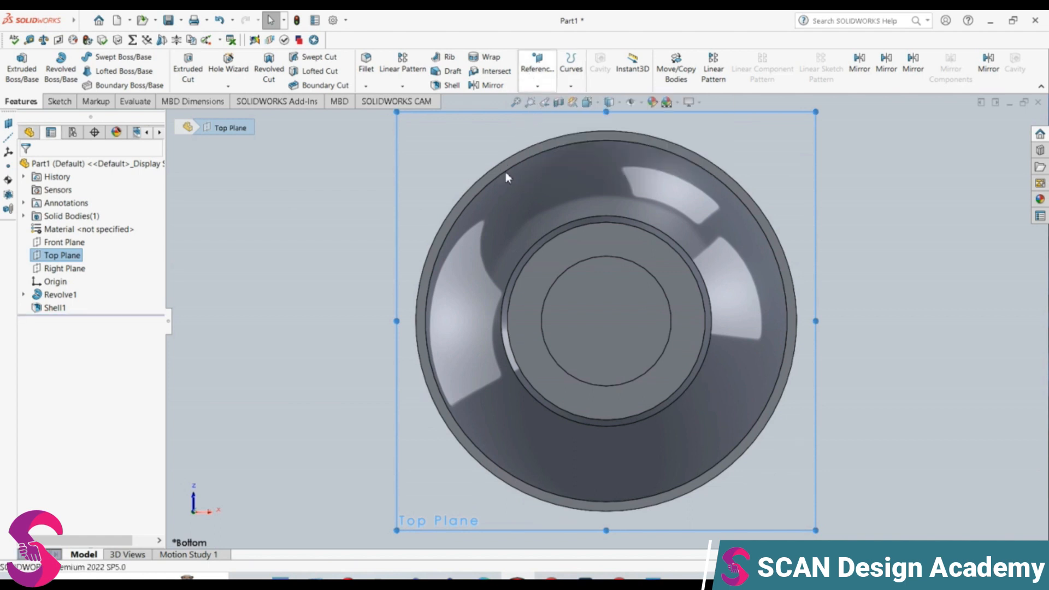
middle_click_drag(562, 206, 414, 395)
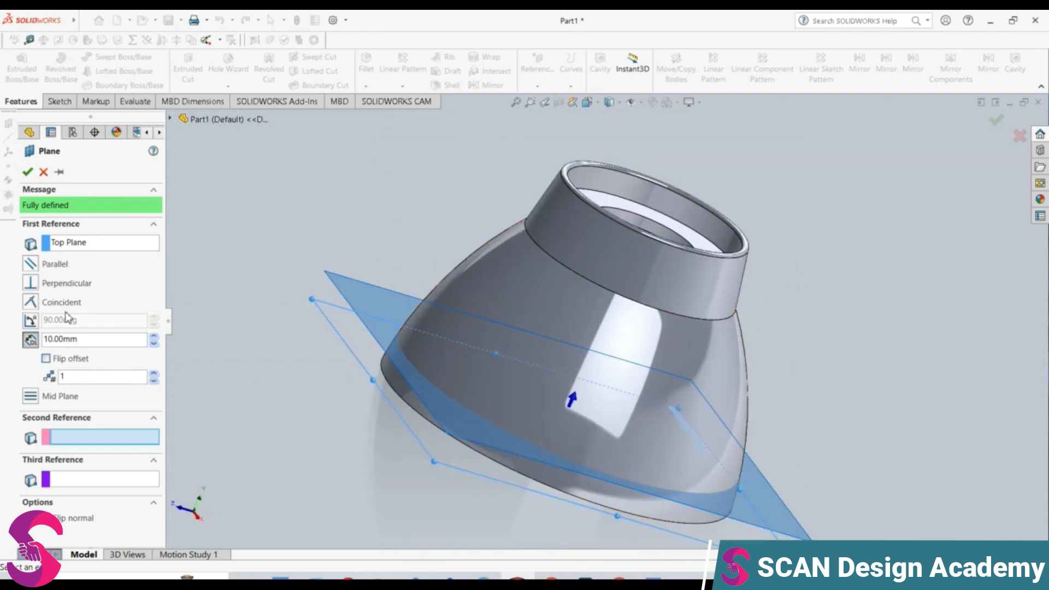
left_click(27, 172)
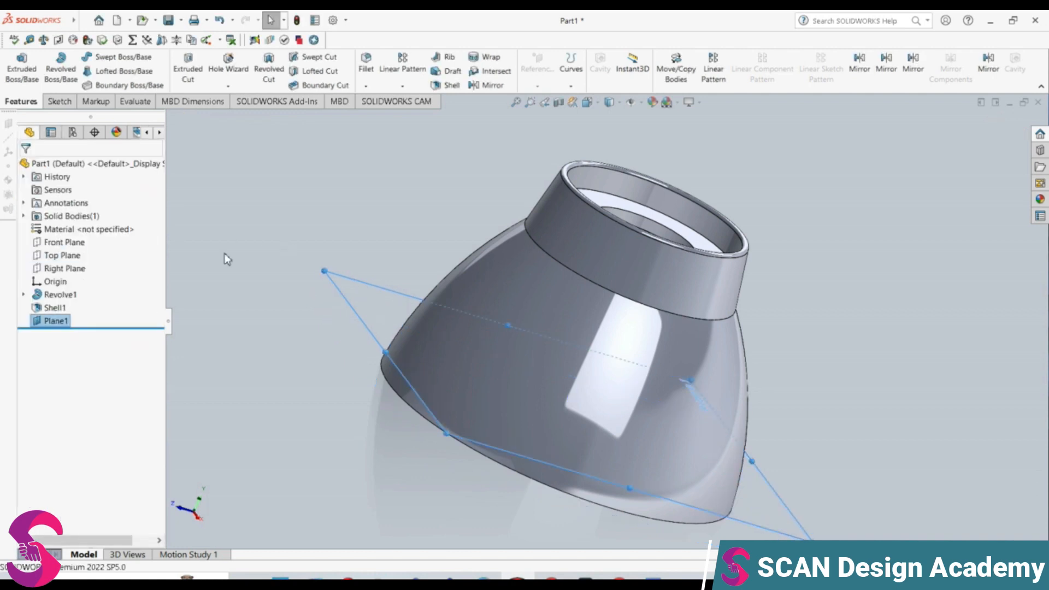
- Start a sketch on the offset plane, viewed face-on, and draw a horizontal line from the origin out past the rim
right_click(65, 323)
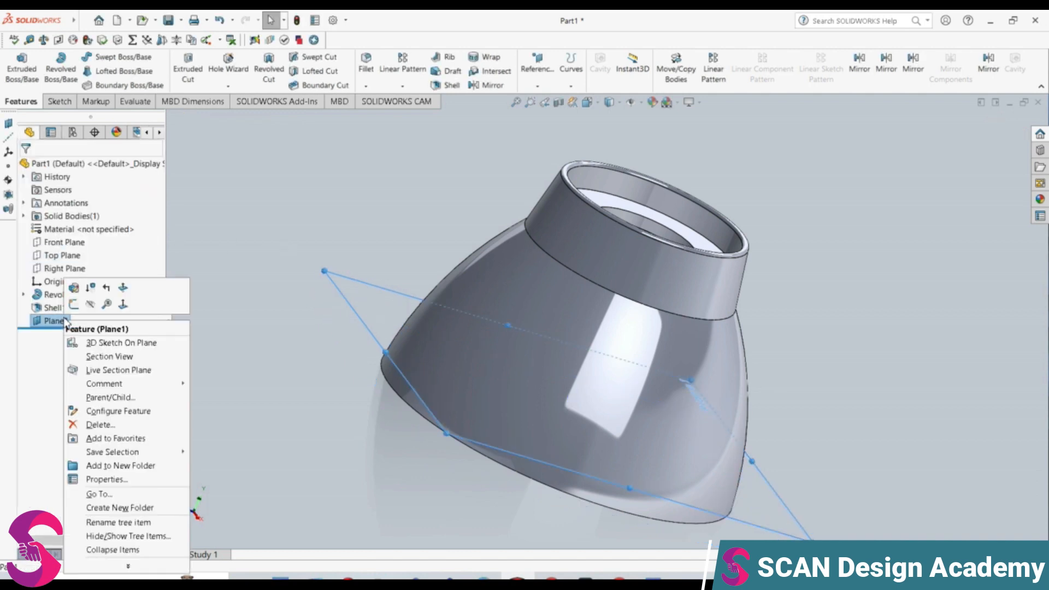
left_click(123, 304)
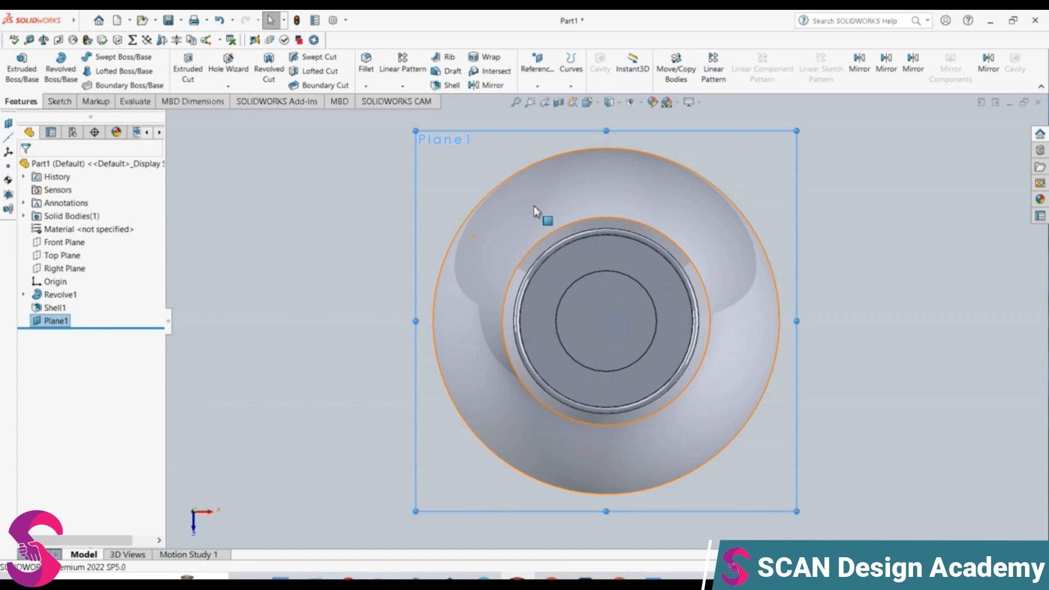
key("z")
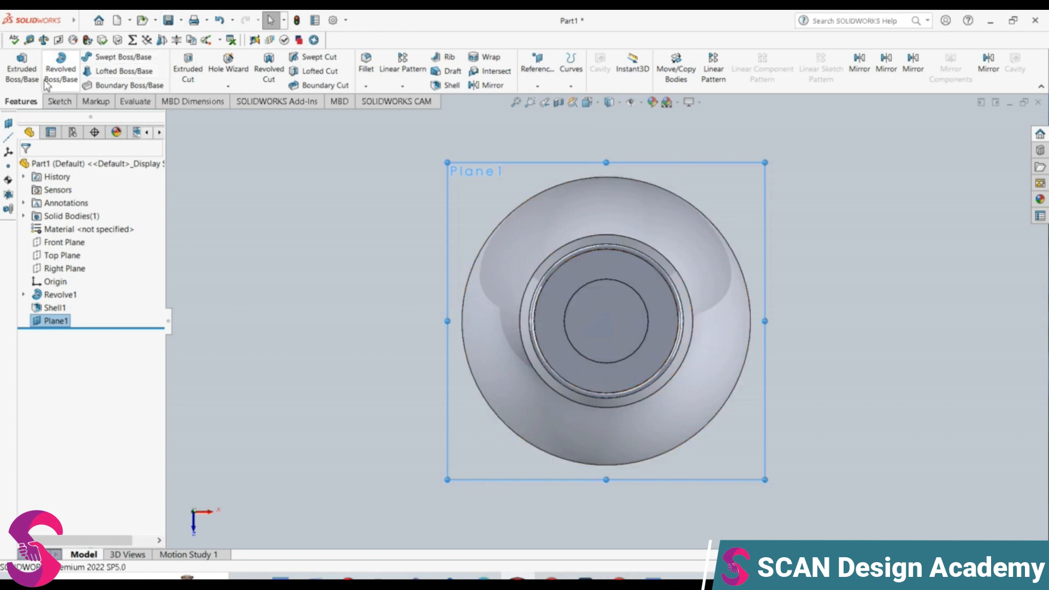
left_click(59, 102)
left_click(101, 57)
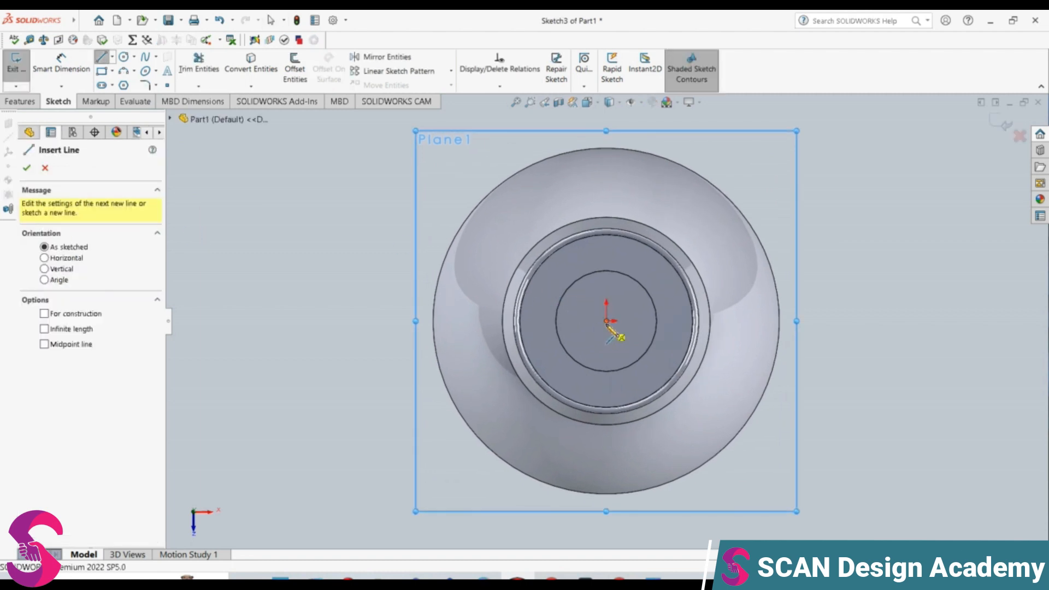
left_click(612, 322)
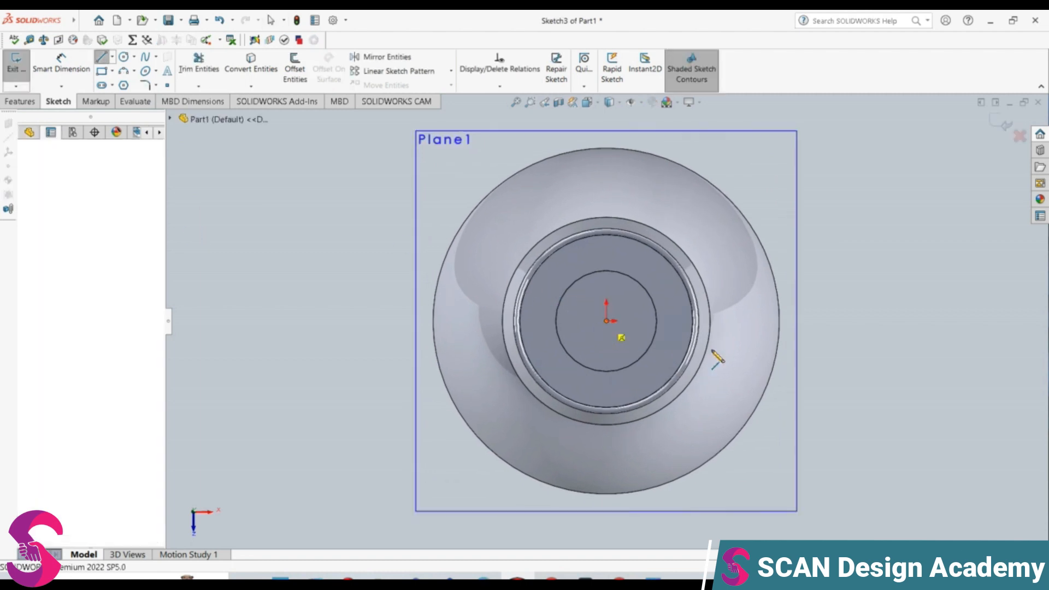
left_click(874, 322)
key("Escape")
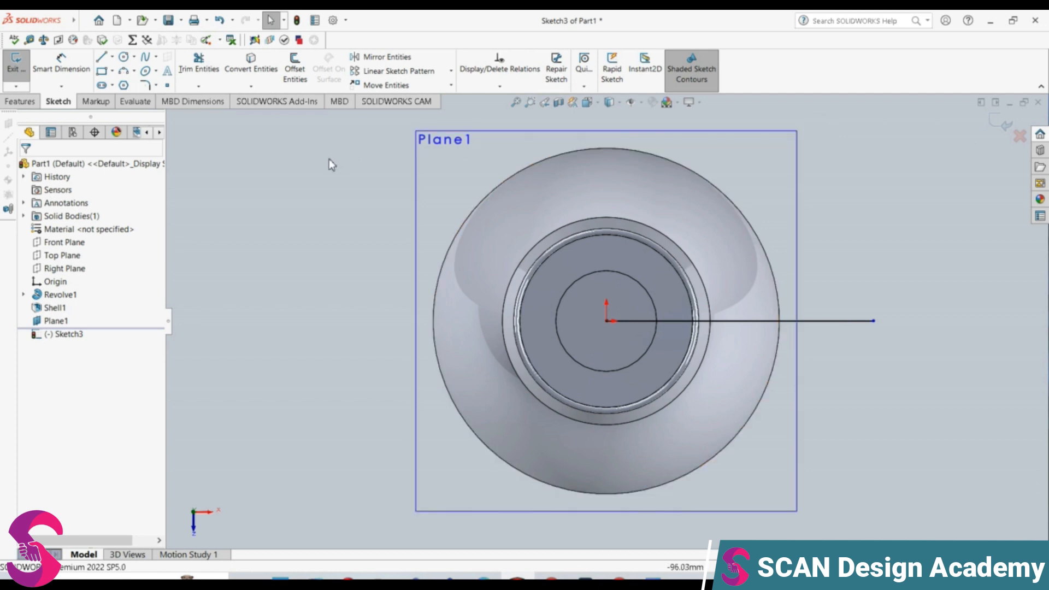
- Sketch a circle about 97 mm in diameter centred on the origin
left_click(125, 56)
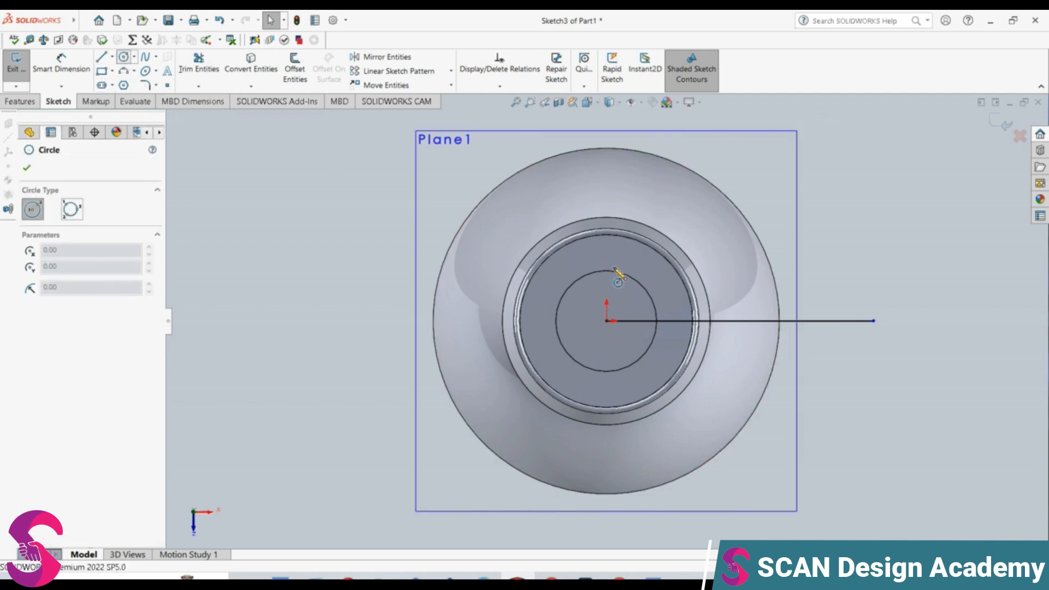
left_click(607, 321)
left_click(728, 249)
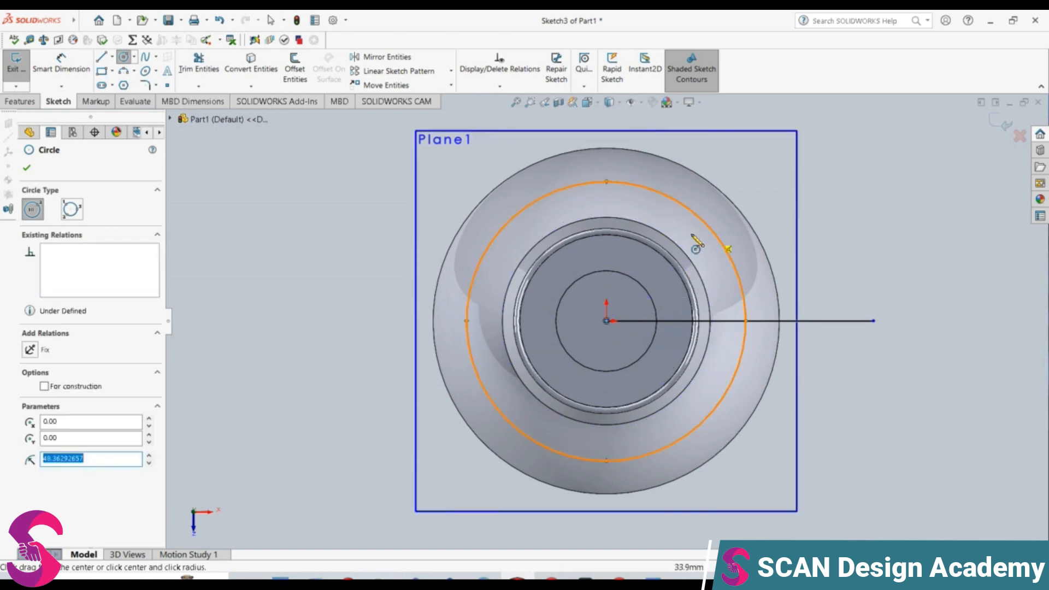
- Set the origin-centred circle's diameter to 95 mm with a dimension and delete that dimension
left_click(68, 63)
left_click(471, 290)
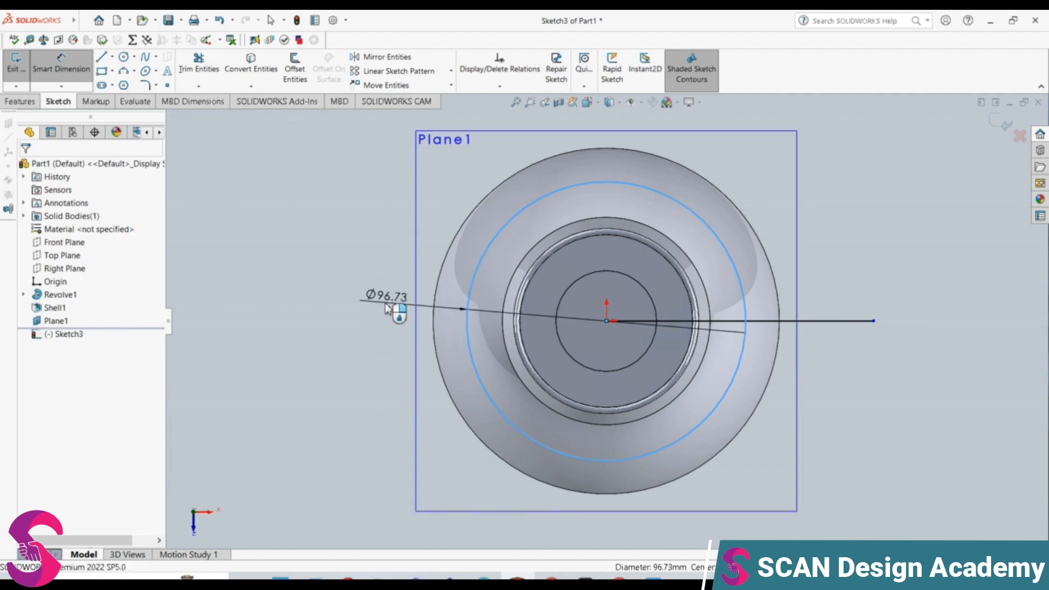
left_click(386, 309)
type("95")
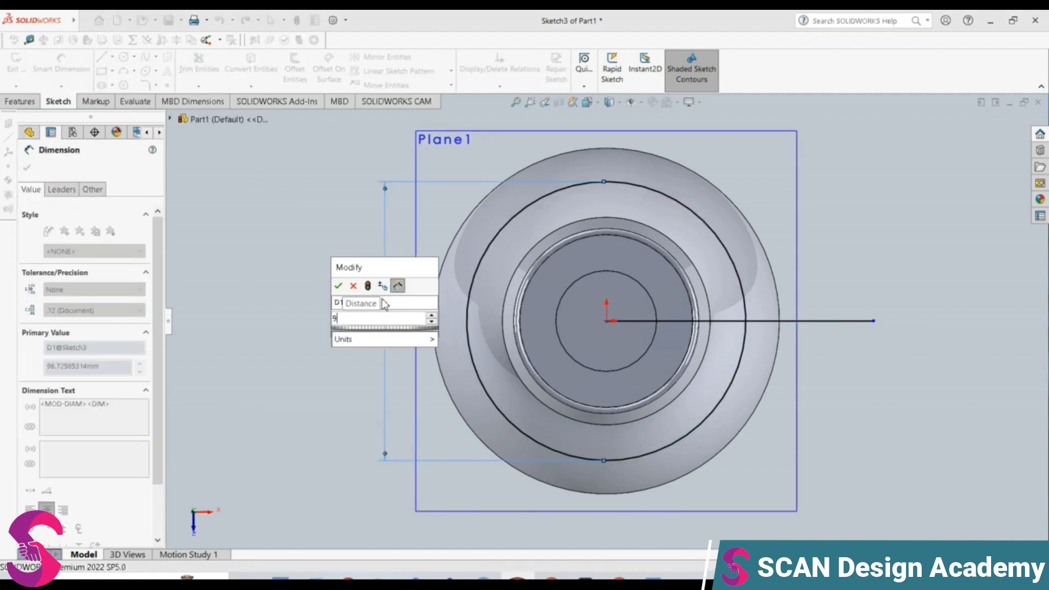
key("Return")
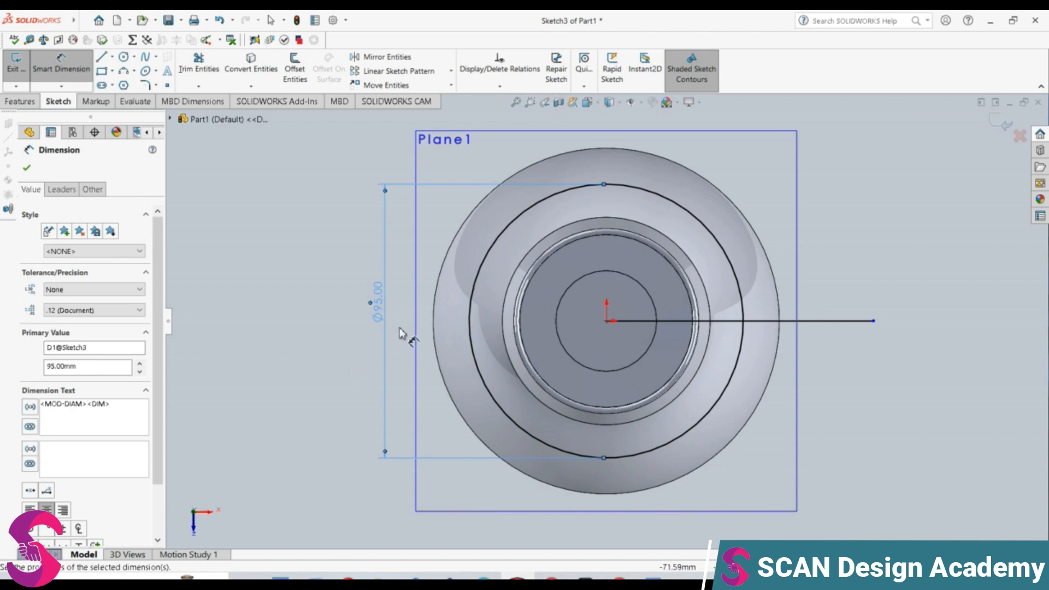
key("Escape")
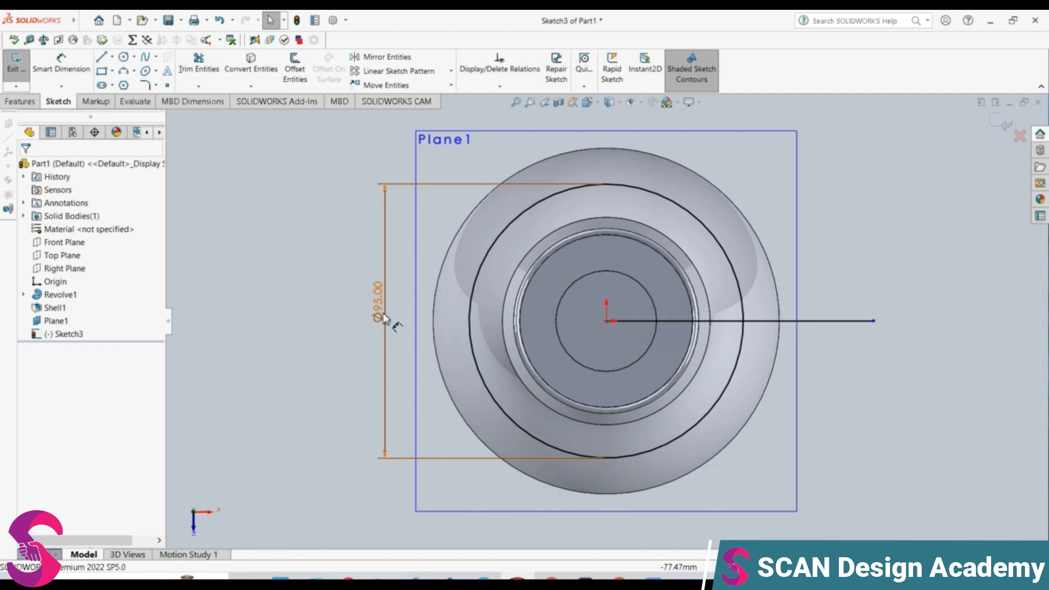
left_click(381, 323)
key("Delete")
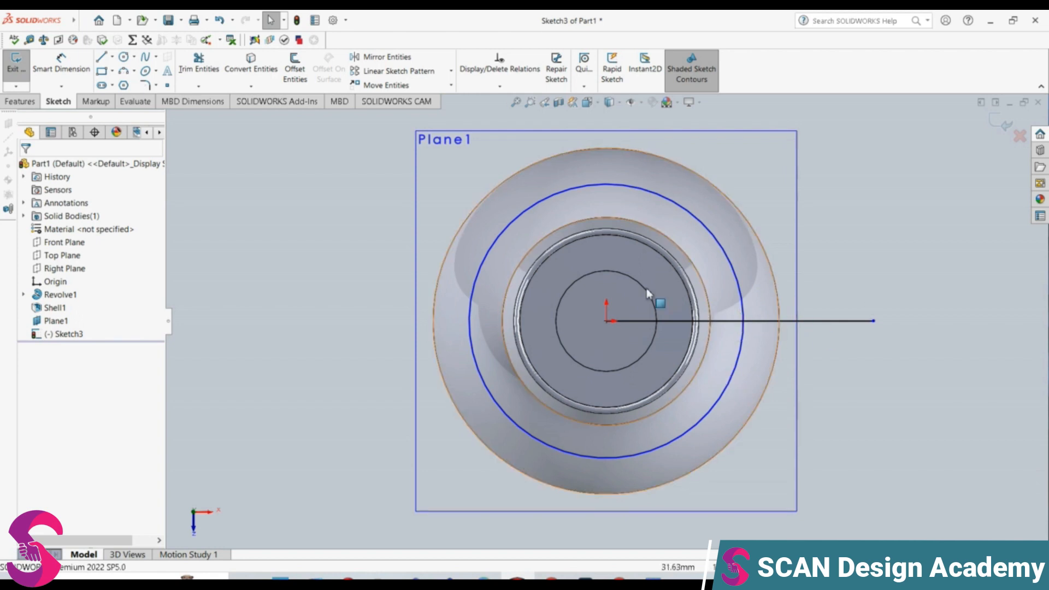
- Sketch a circle of 8 mm radius centred where the large sketch circle crosses the horizontal line
left_click(123, 56)
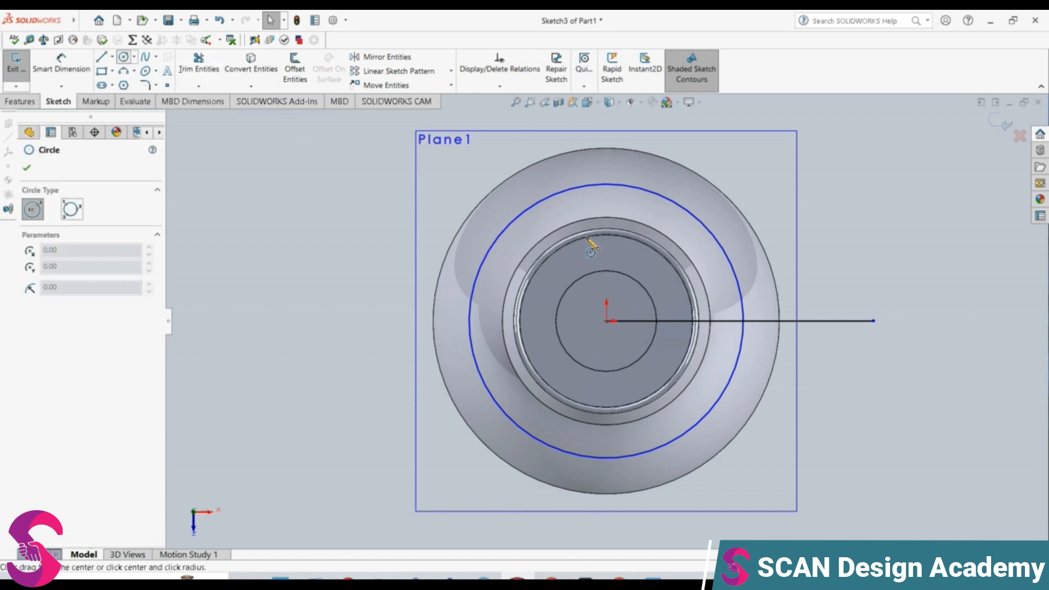
left_click(744, 321)
left_click(753, 310)
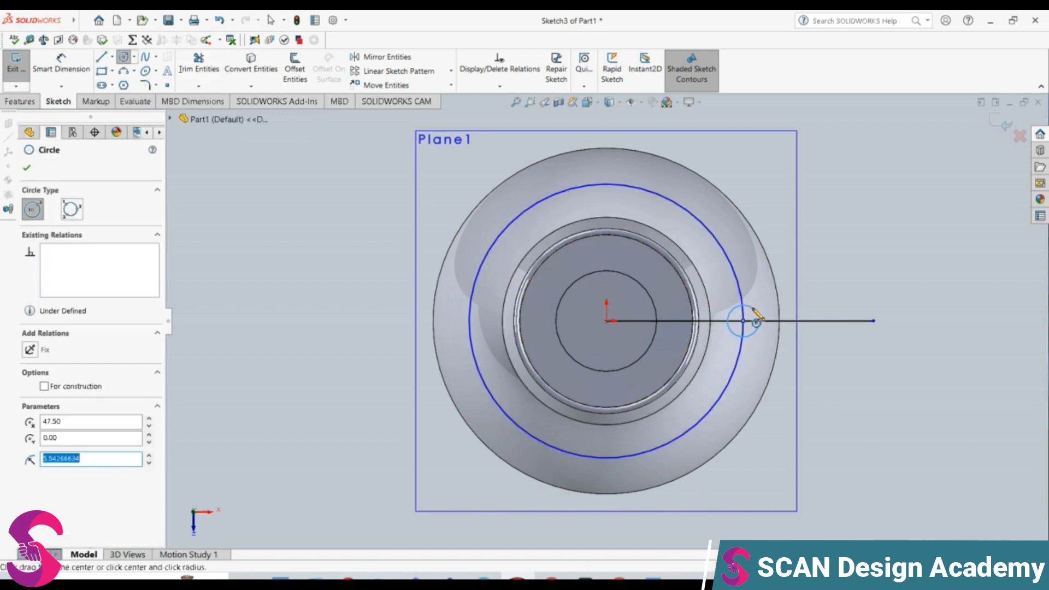
type("8")
key("Return")
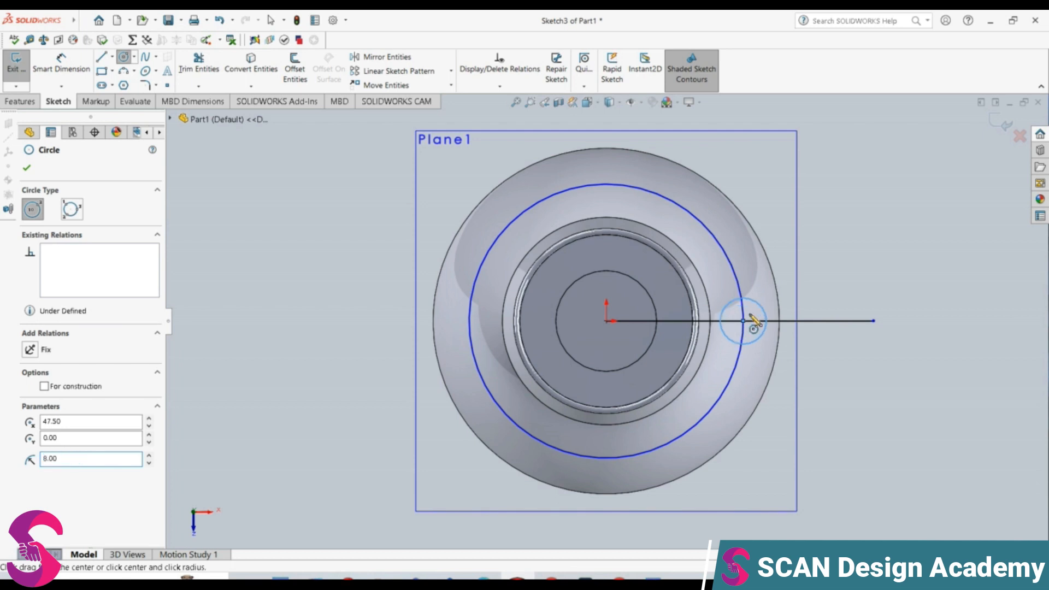
left_click(342, 396)
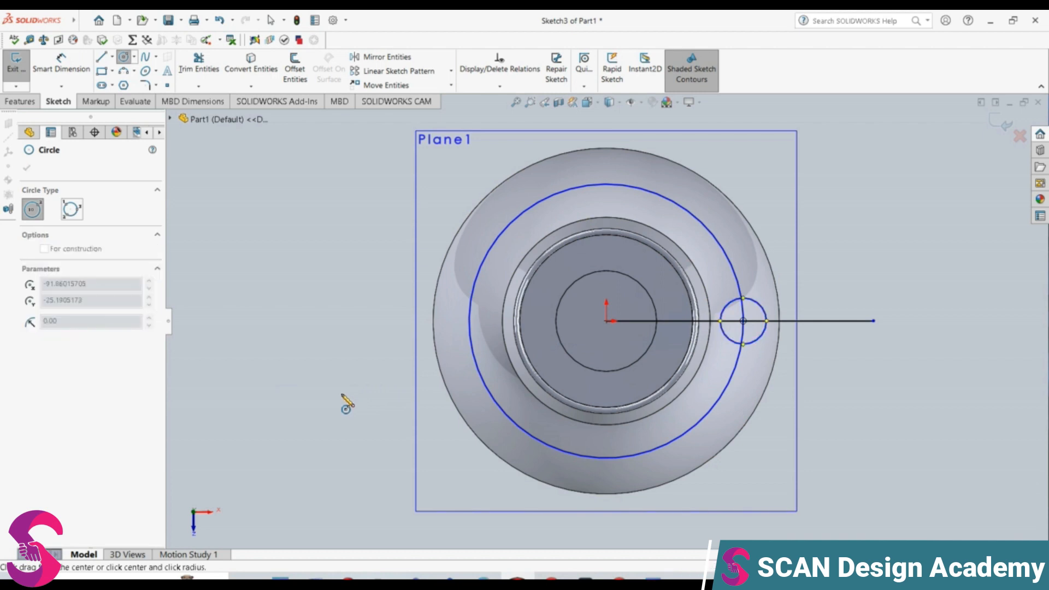
key("Escape")
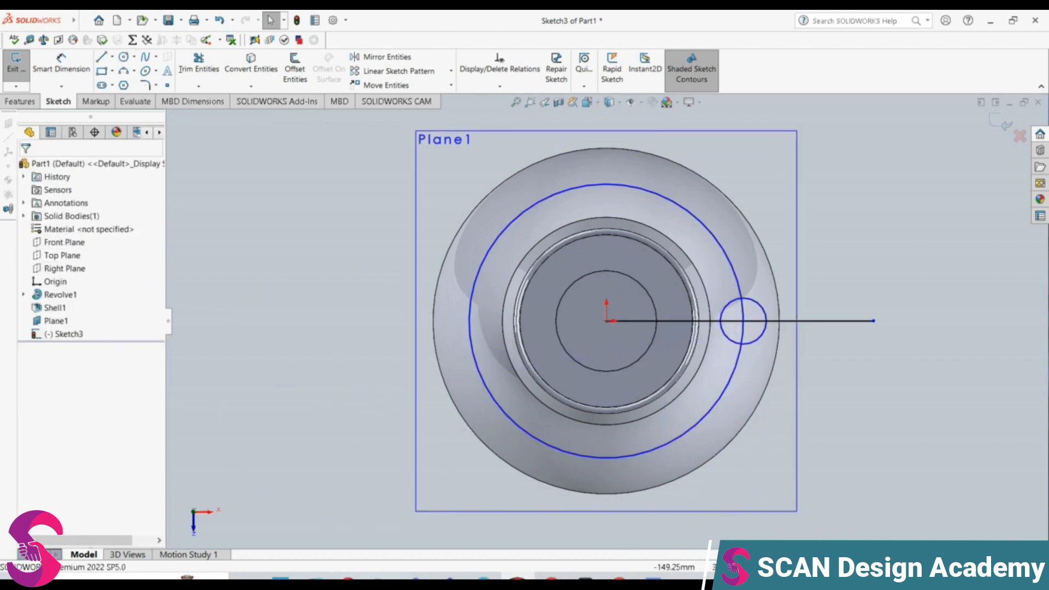
left_click(60, 64)
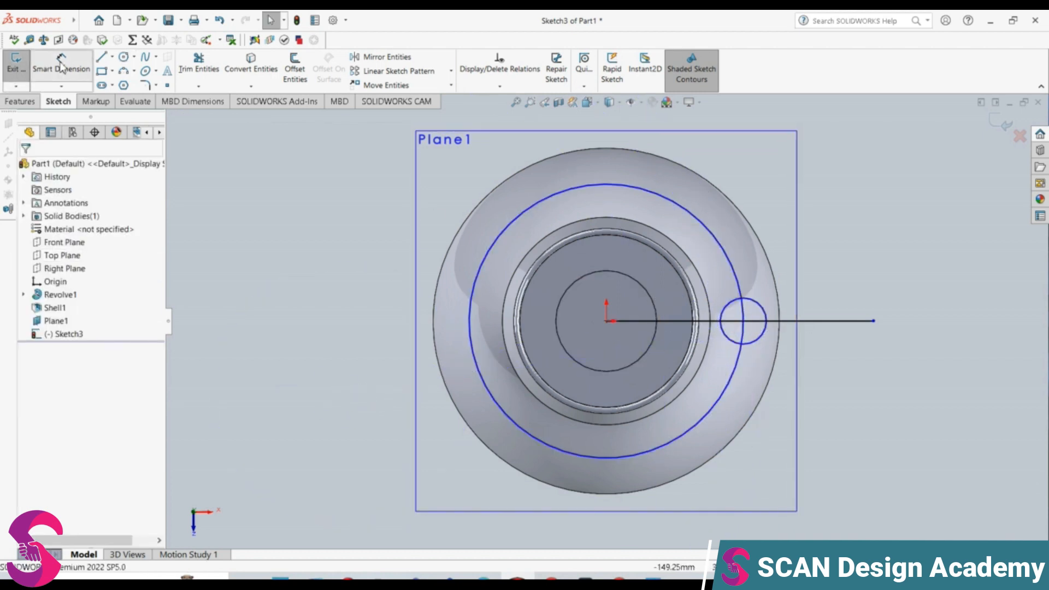
left_click(753, 351)
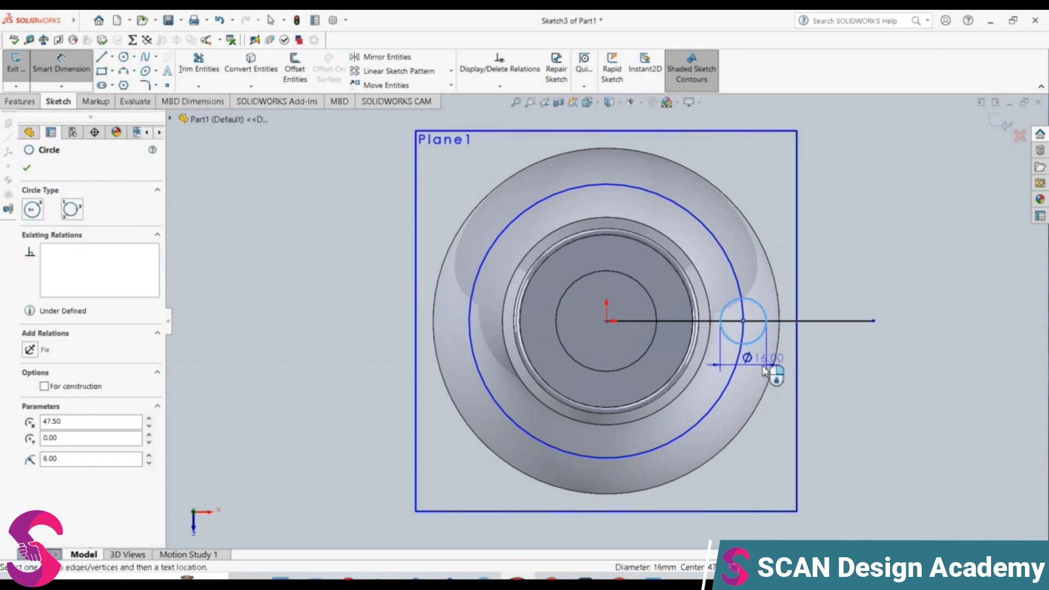
key("Escape")
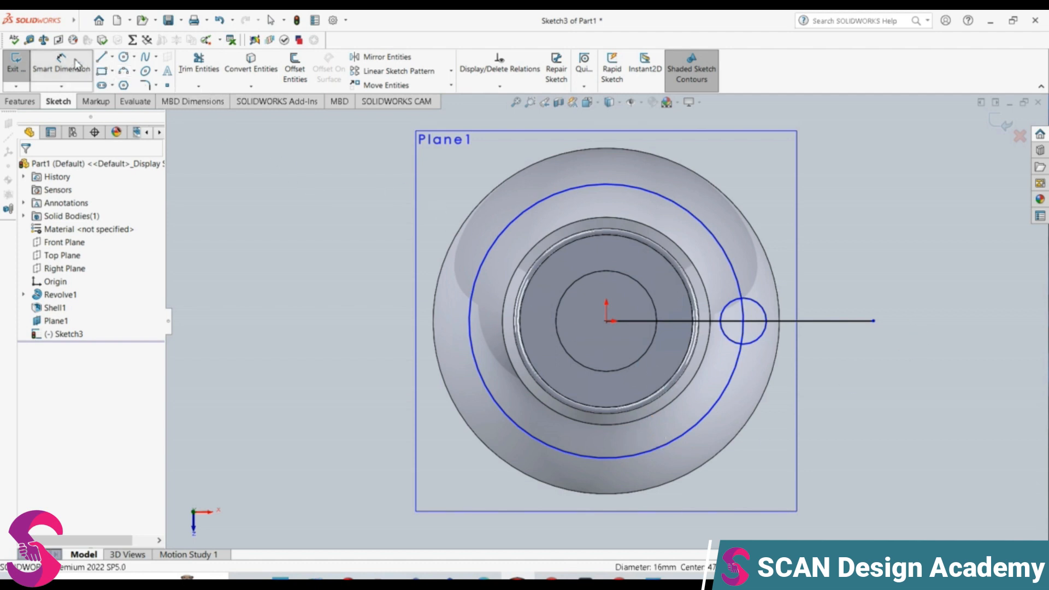
- Sketch a line about 12.5 mm long, tangent to the small circle's upper side and sloping outward at about 22.5°
left_click(101, 58)
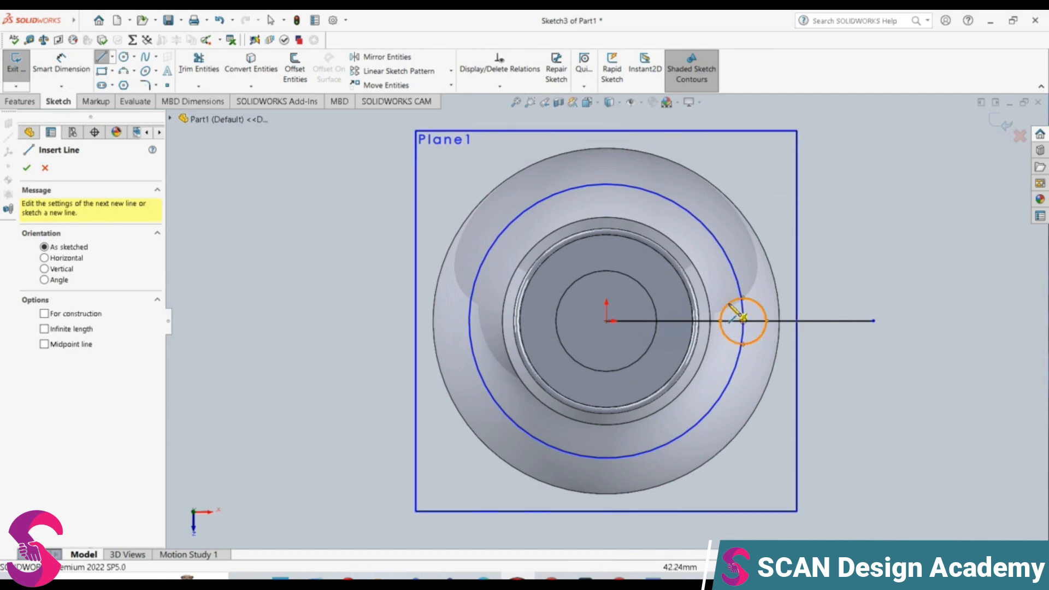
scroll(745, 299, "down", 5)
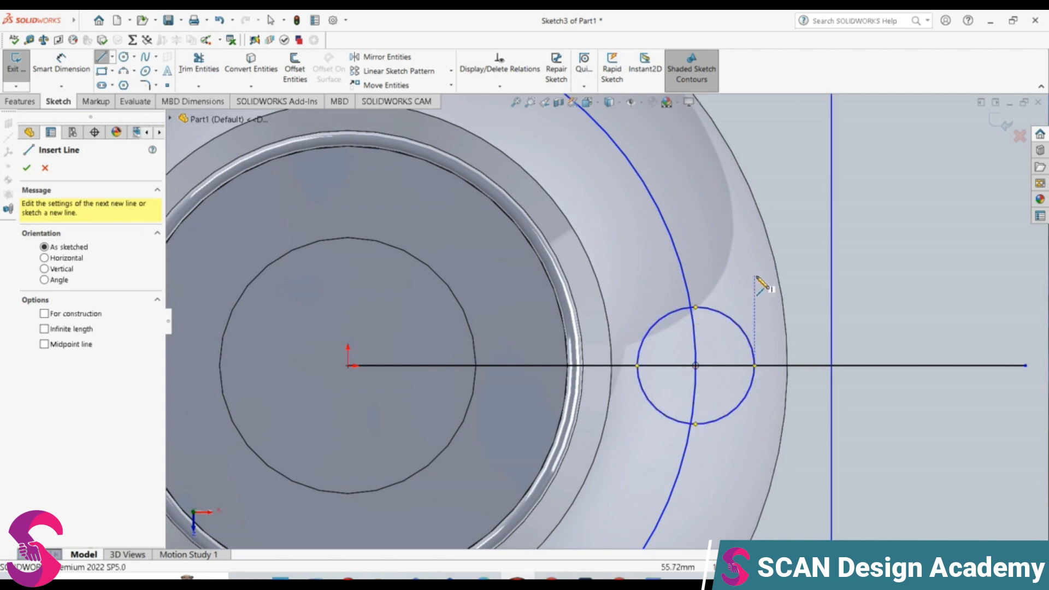
key("Escape")
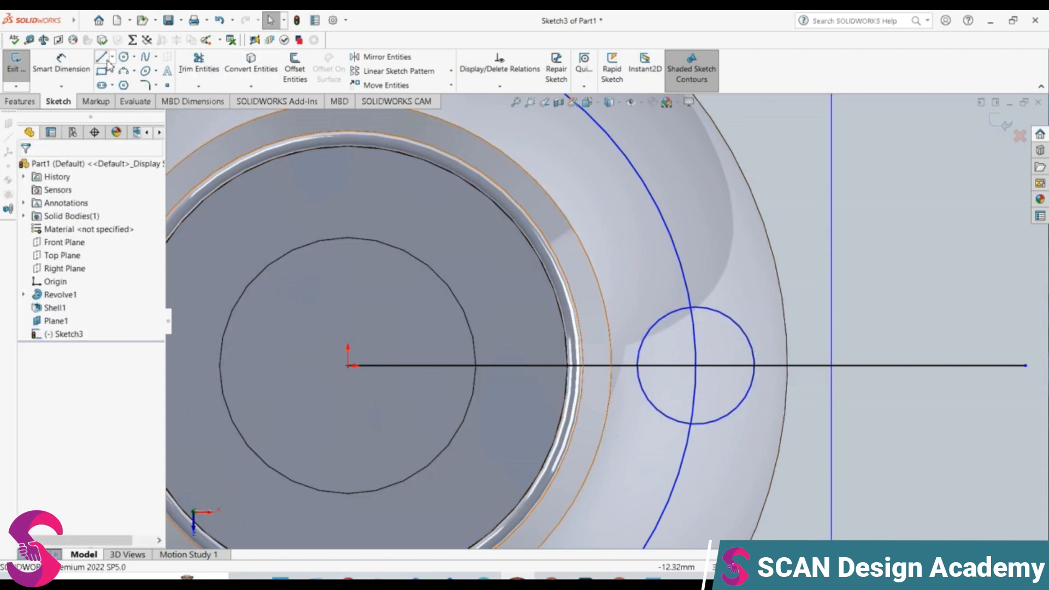
left_click(105, 61)
key("Escape")
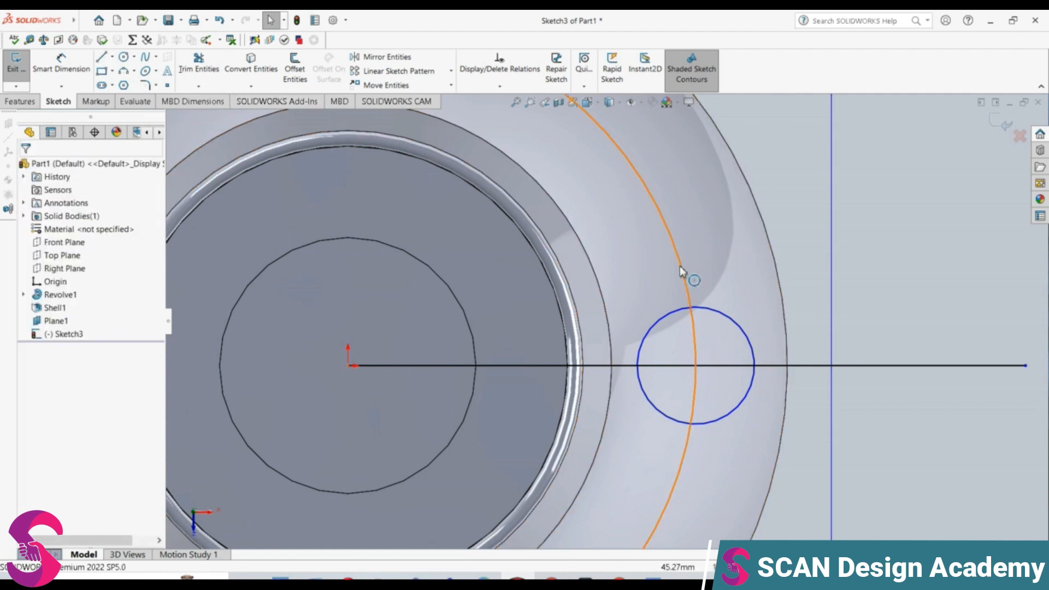
left_click(101, 57)
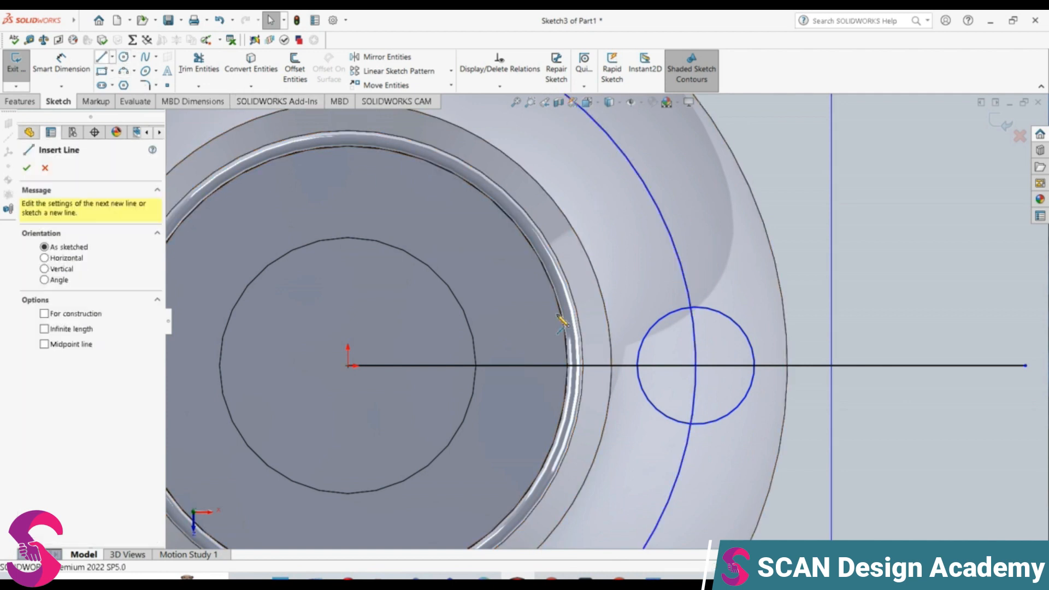
left_click(690, 307)
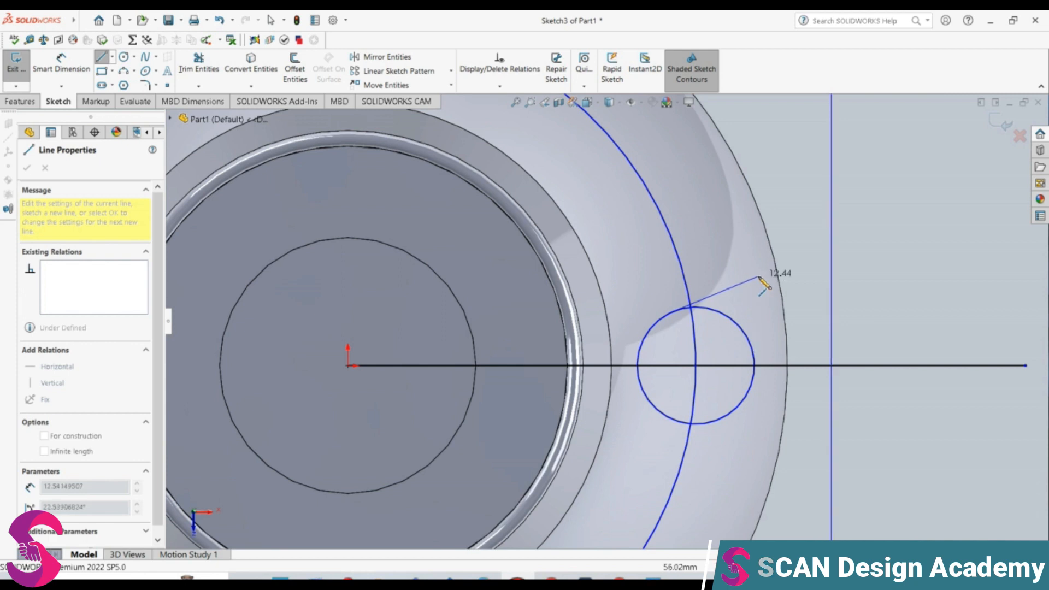
left_click(759, 277)
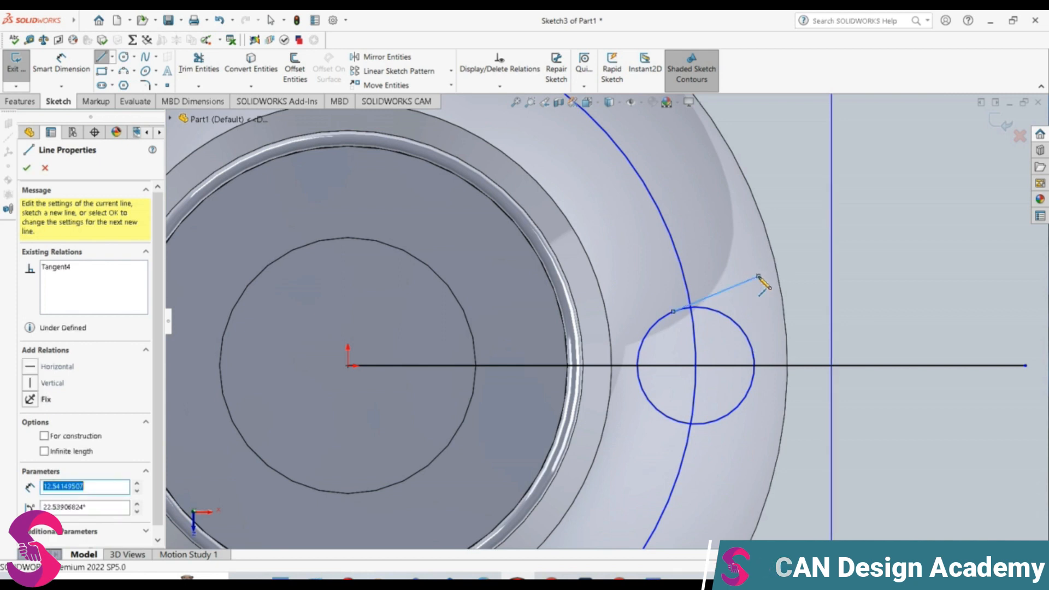
key("Escape")
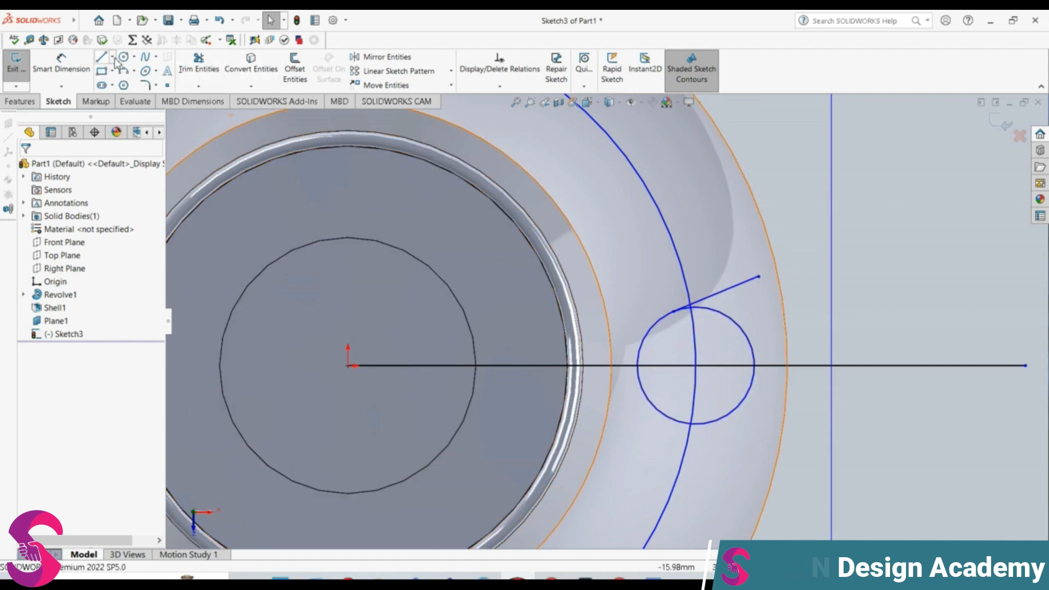
- Mirror the tangent line about the horizontal line, keeping the original
left_click(384, 57)
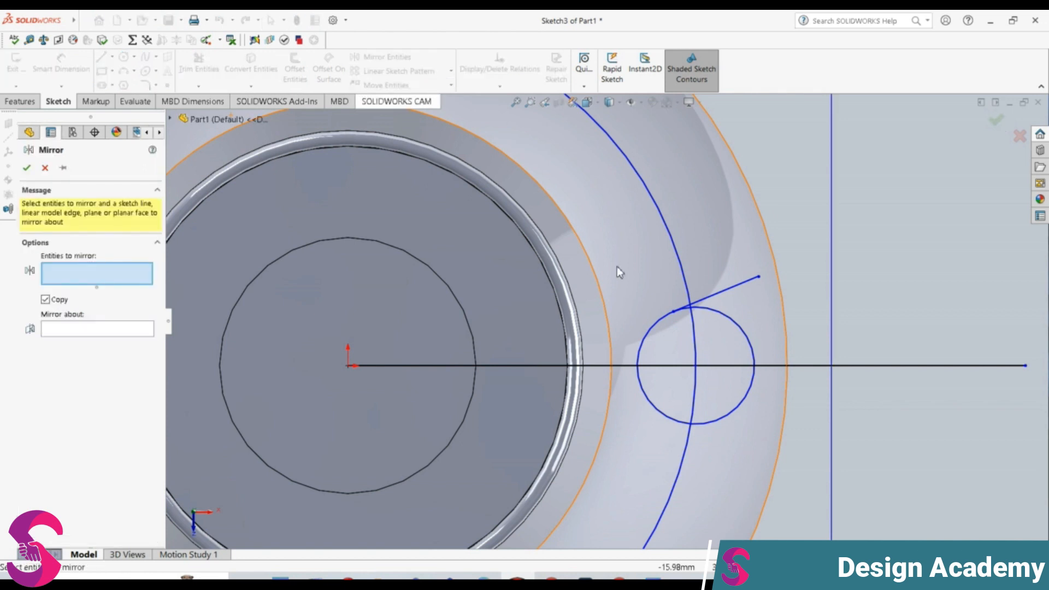
left_click(730, 289)
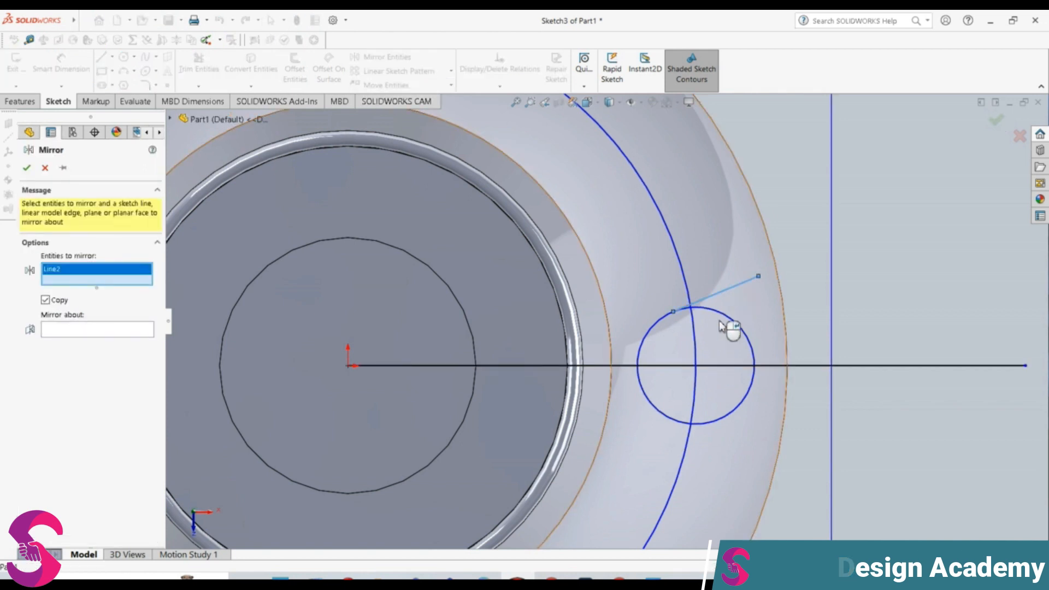
left_click(115, 330)
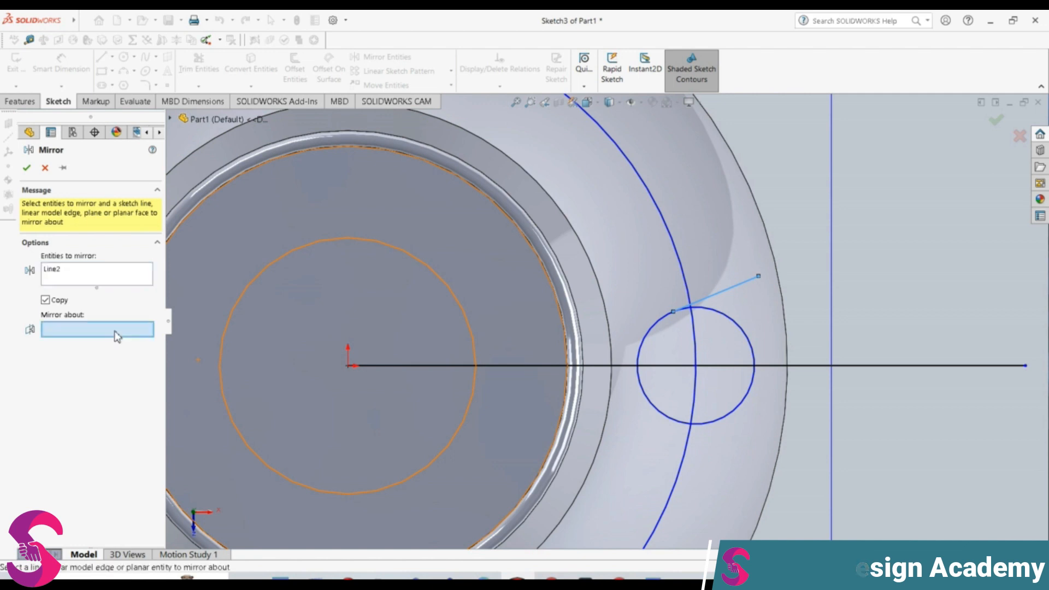
left_click(652, 367)
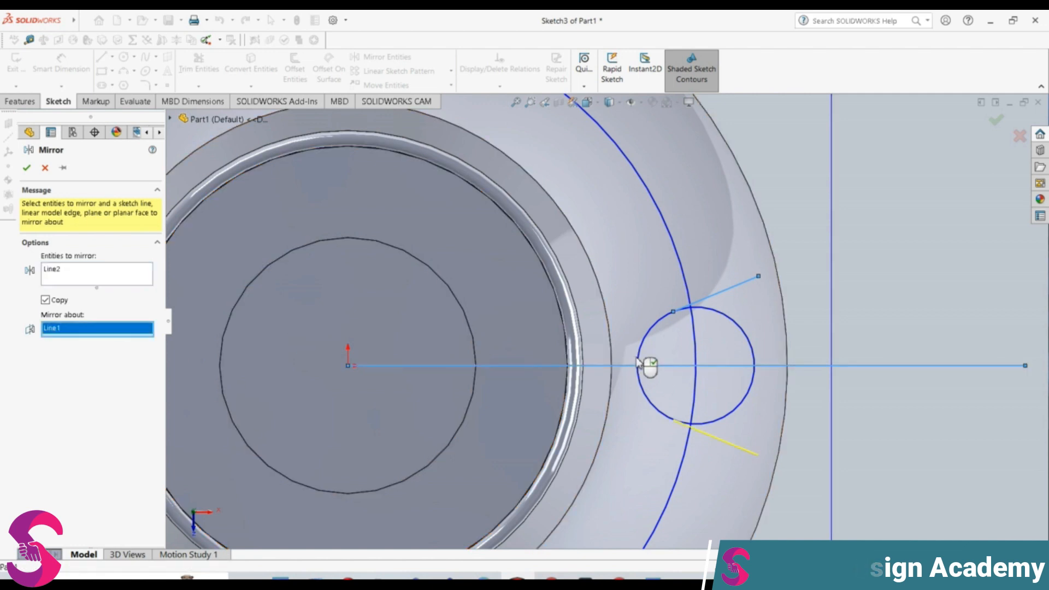
left_click(27, 169)
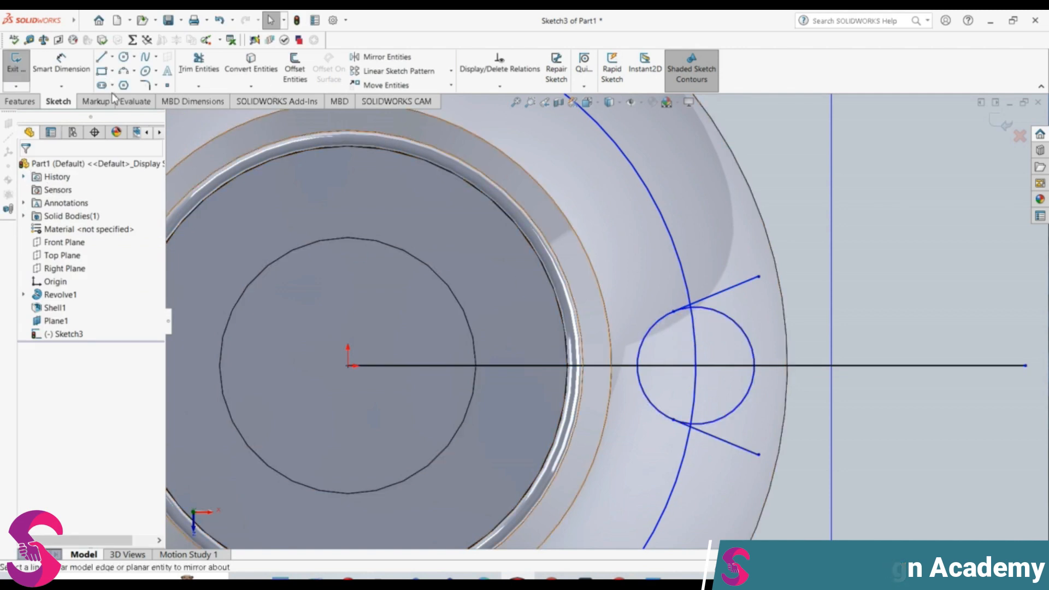
- Set the angle between the two tangent lines to 45° with a dimension and delete that dimension
left_click(61, 65)
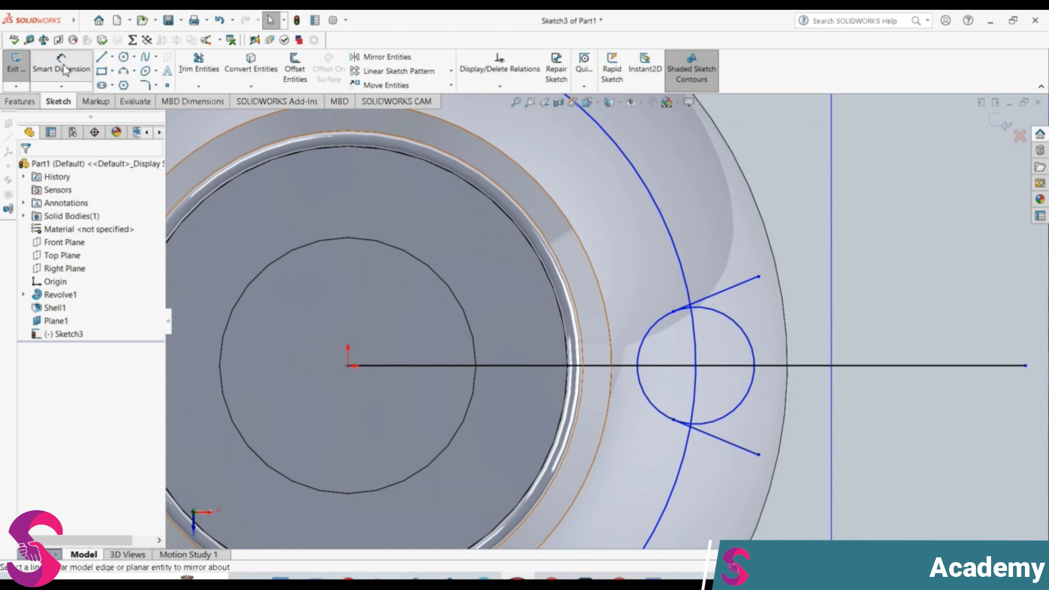
left_click(726, 289)
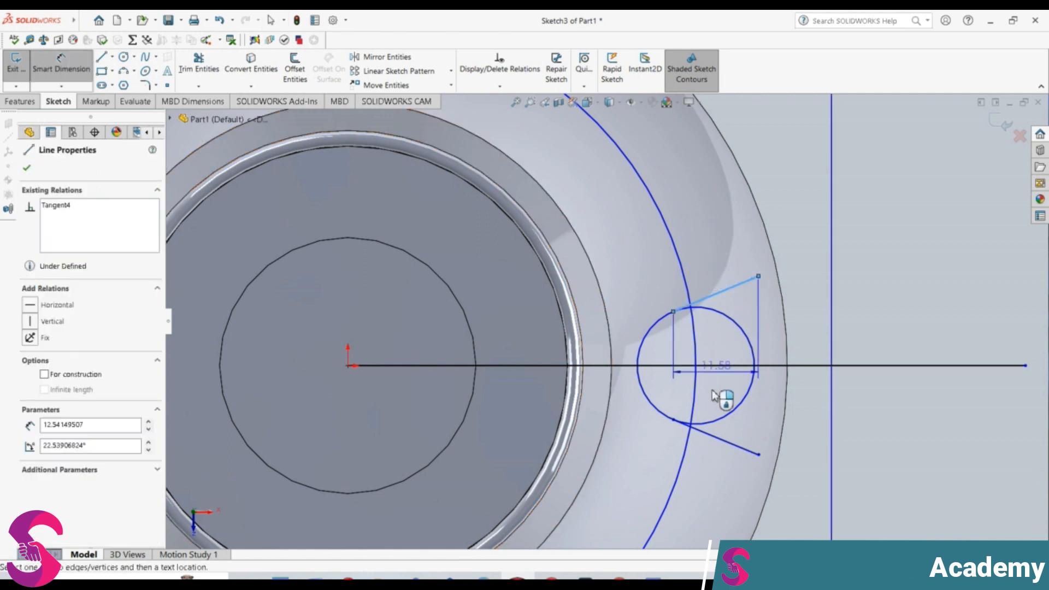
left_click(733, 443)
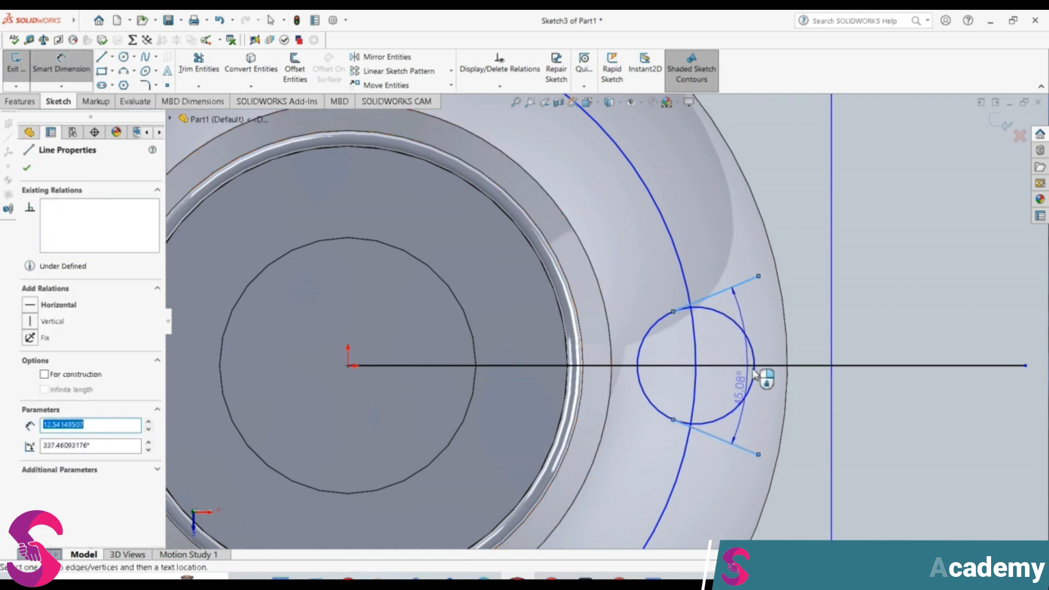
left_click(774, 351)
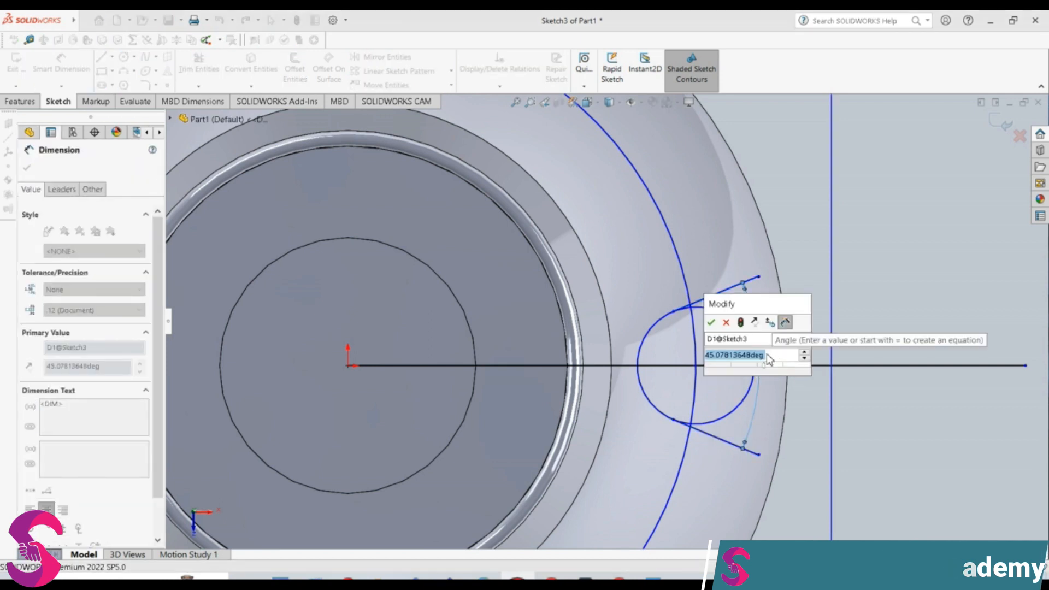
type("4")
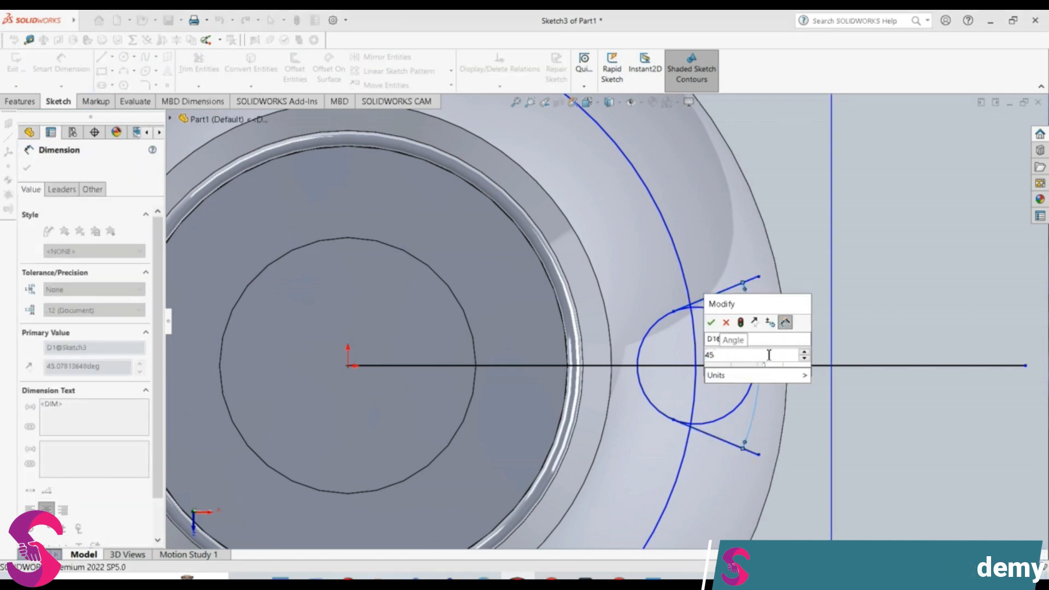
type("5")
key("Return")
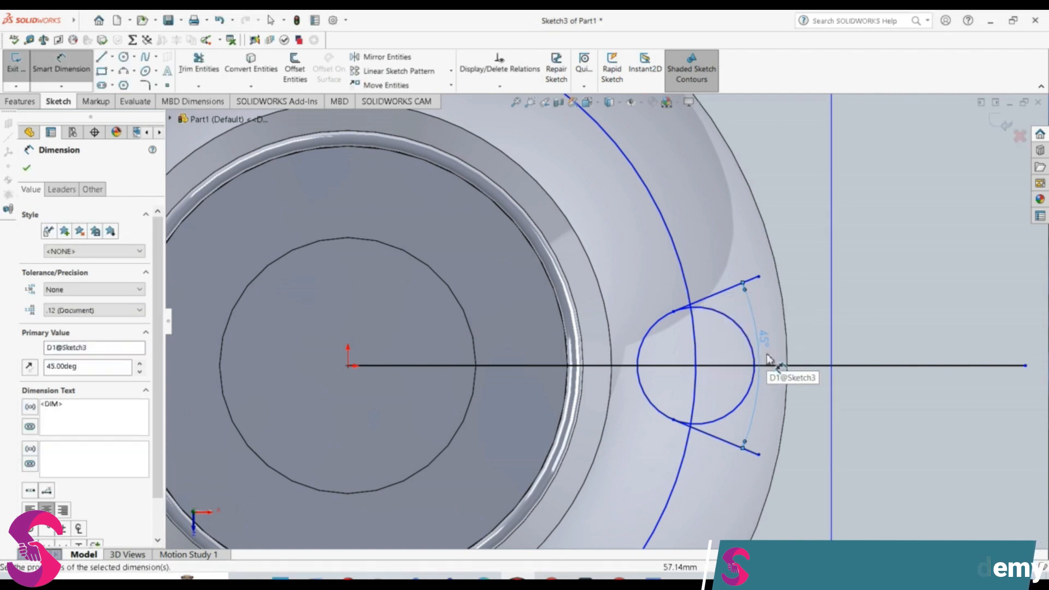
key("Escape")
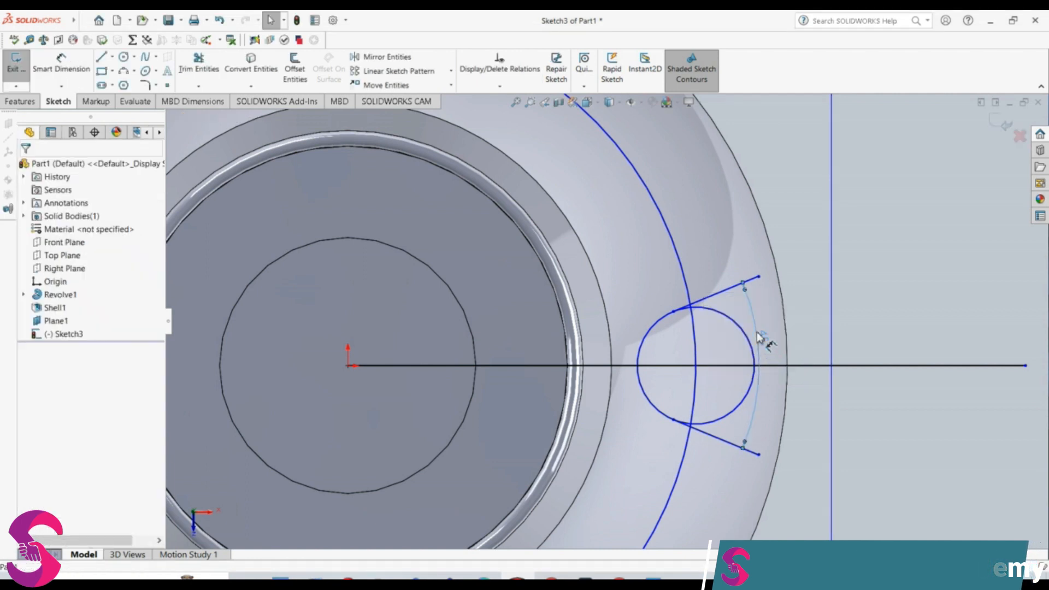
left_click(760, 338)
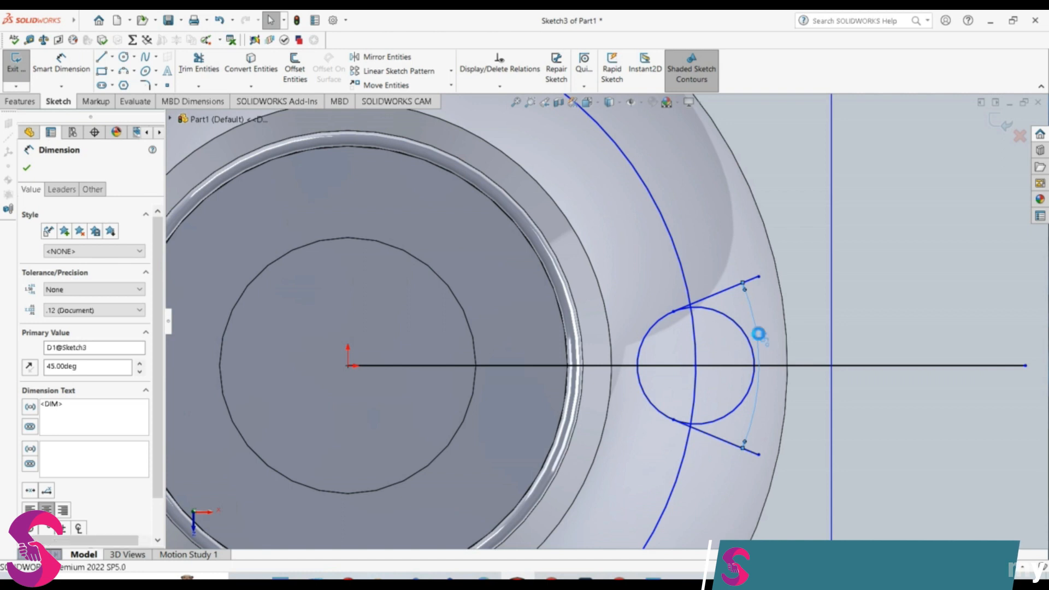
key("Escape")
- Sketch an origin-centred circle of about 57.33 mm radius through the outer endpoint of the upper tangent line
scroll(575, 314, "down", 1)
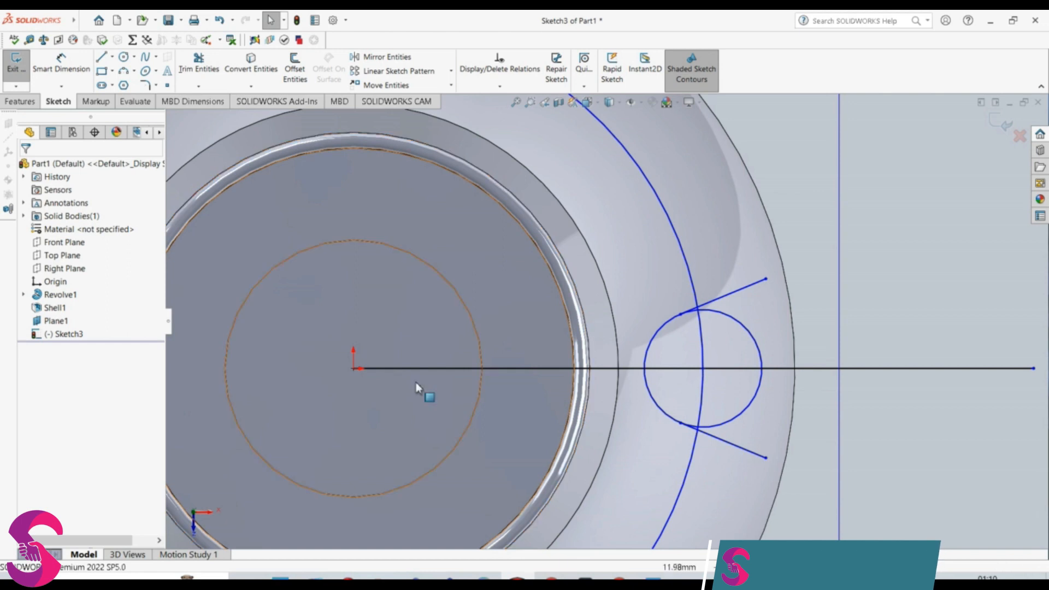
left_click(124, 57)
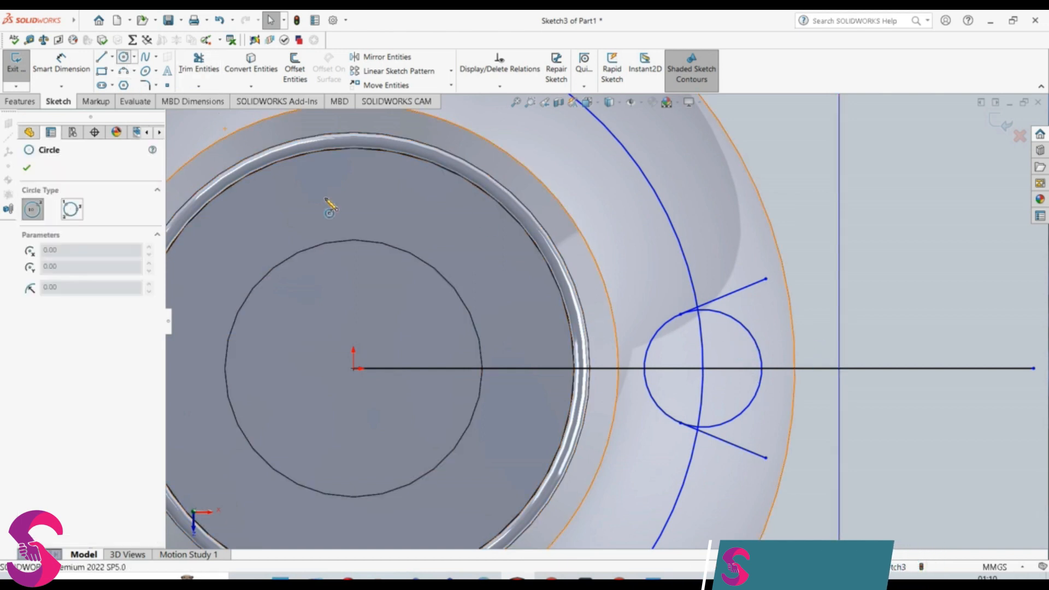
left_click(355, 369)
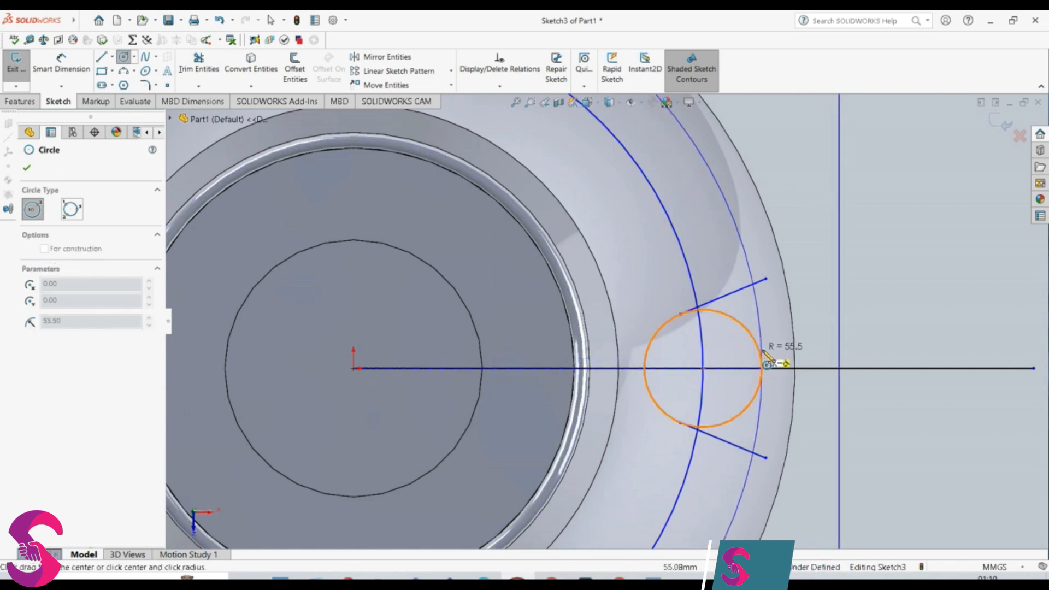
left_click(766, 280)
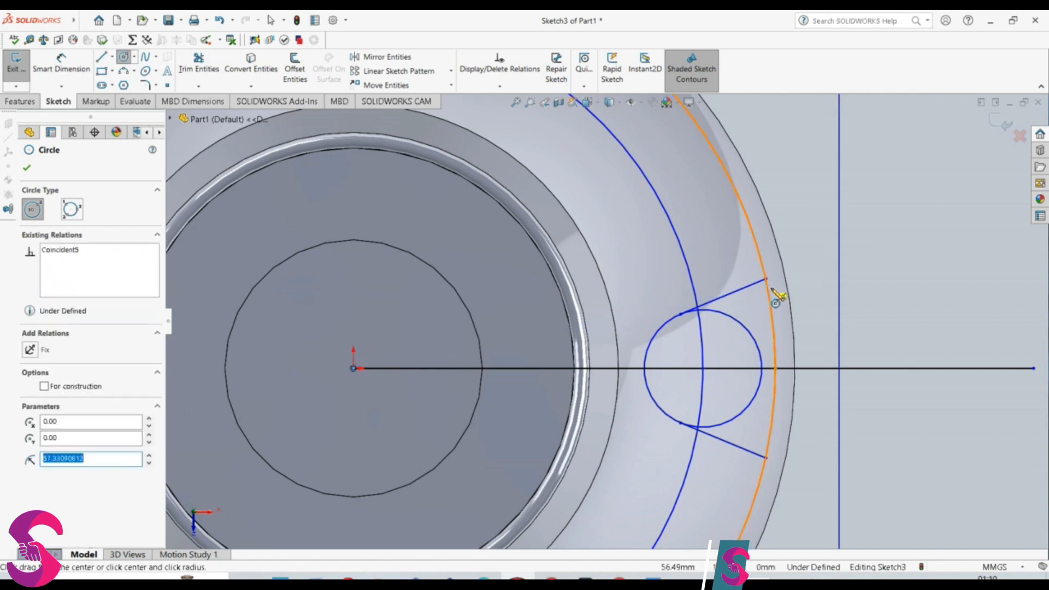
- Trim away the small circle's outer half and its leftover arc between the lower tangent point and the 95 mm circle
scroll(754, 355, "up", 4)
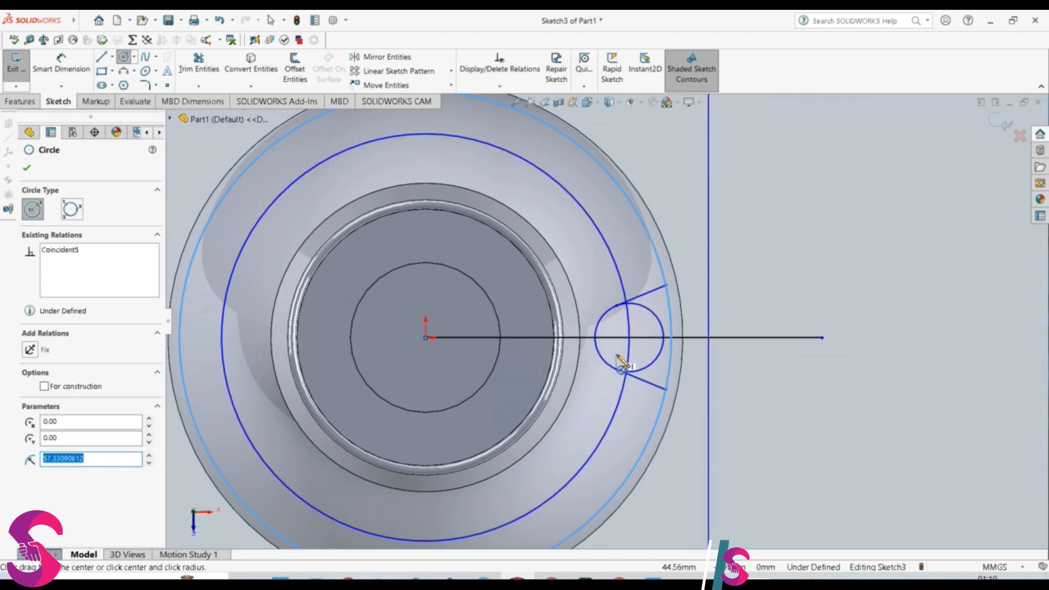
left_click(198, 64)
left_click(652, 316)
scroll(649, 373, "down", 5)
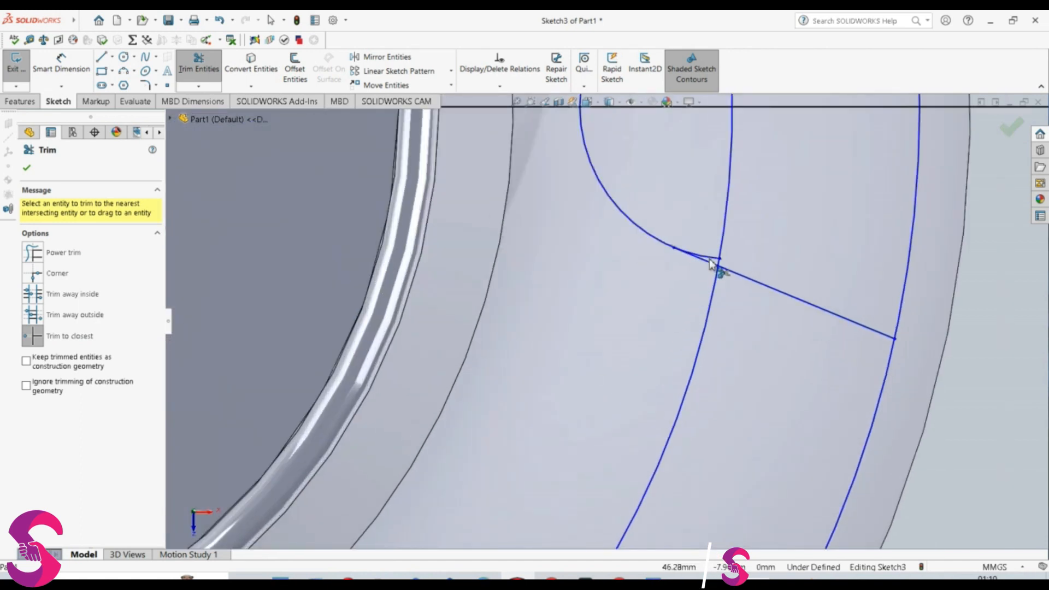
scroll(715, 265, "down", 4)
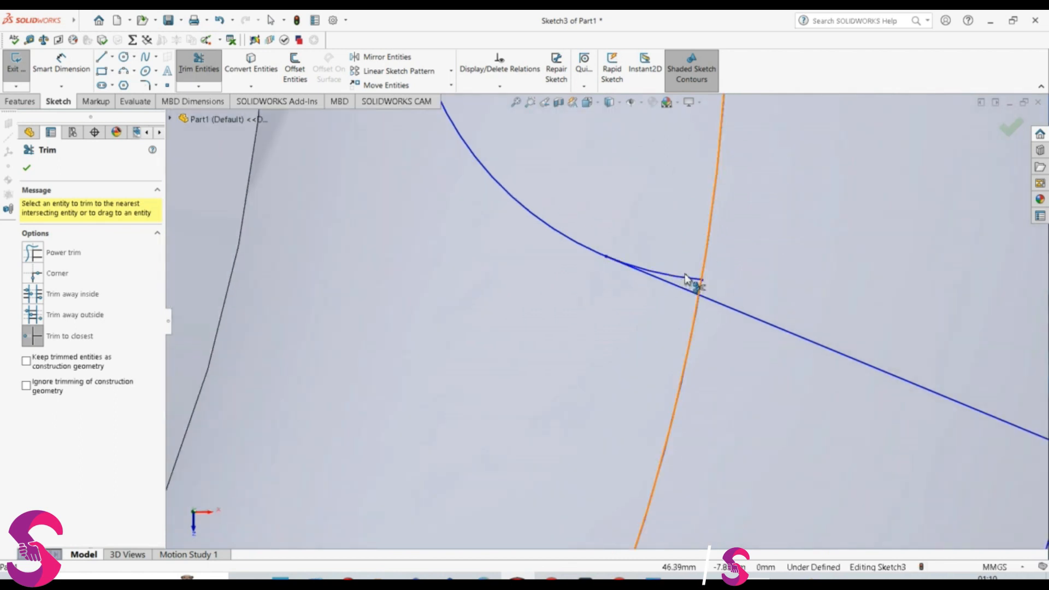
left_click(685, 281)
- Trim the short piece of the upper tangent line between its tangent point and the 95 mm circle
scroll(687, 279, "up", 5)
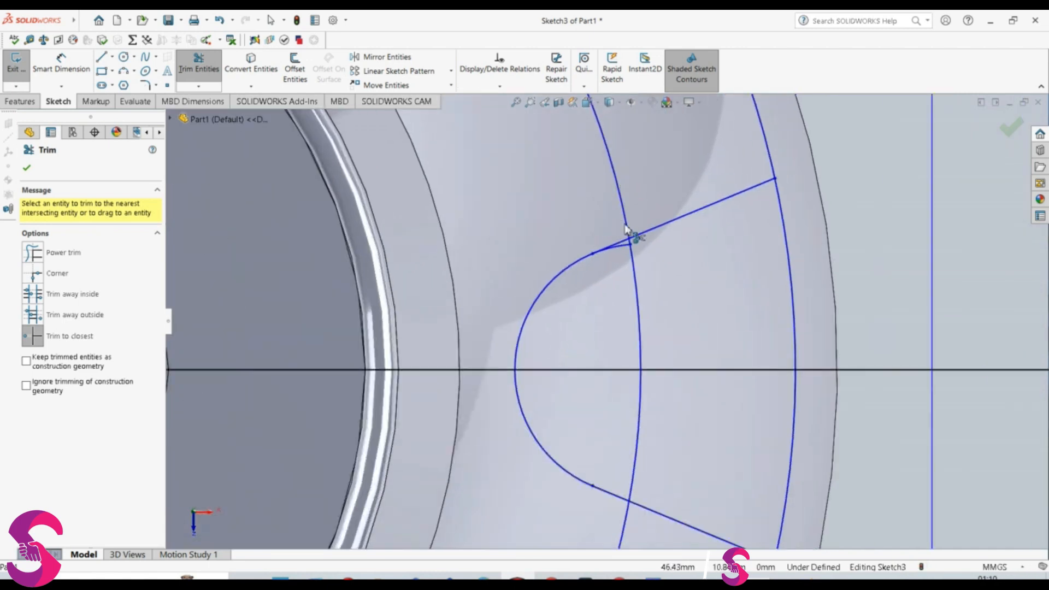
scroll(626, 226, "down", 1)
left_click(618, 263)
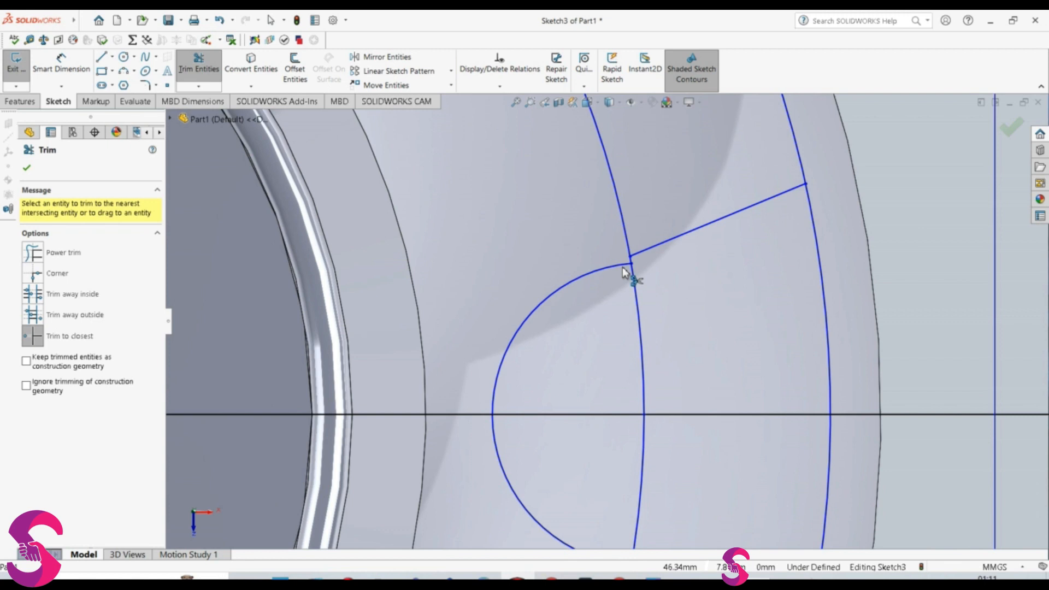
scroll(626, 273, "up", 1)
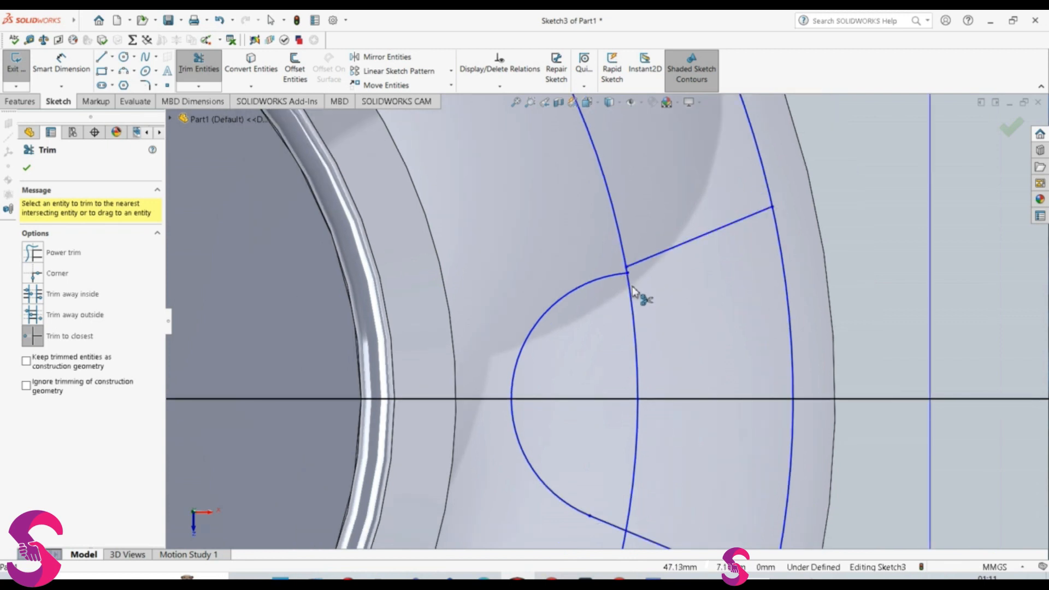
key("Escape")
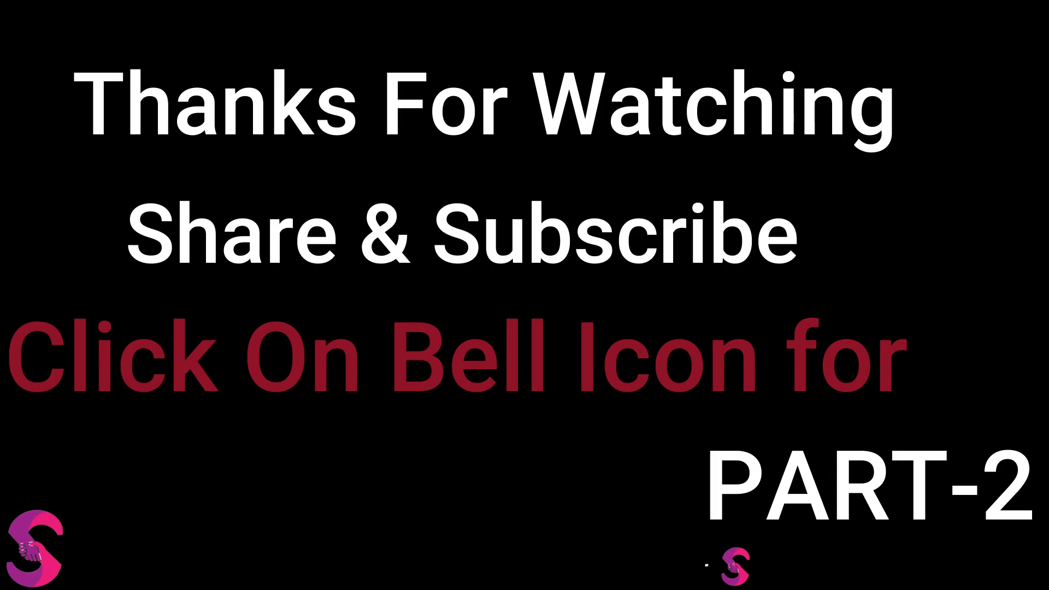